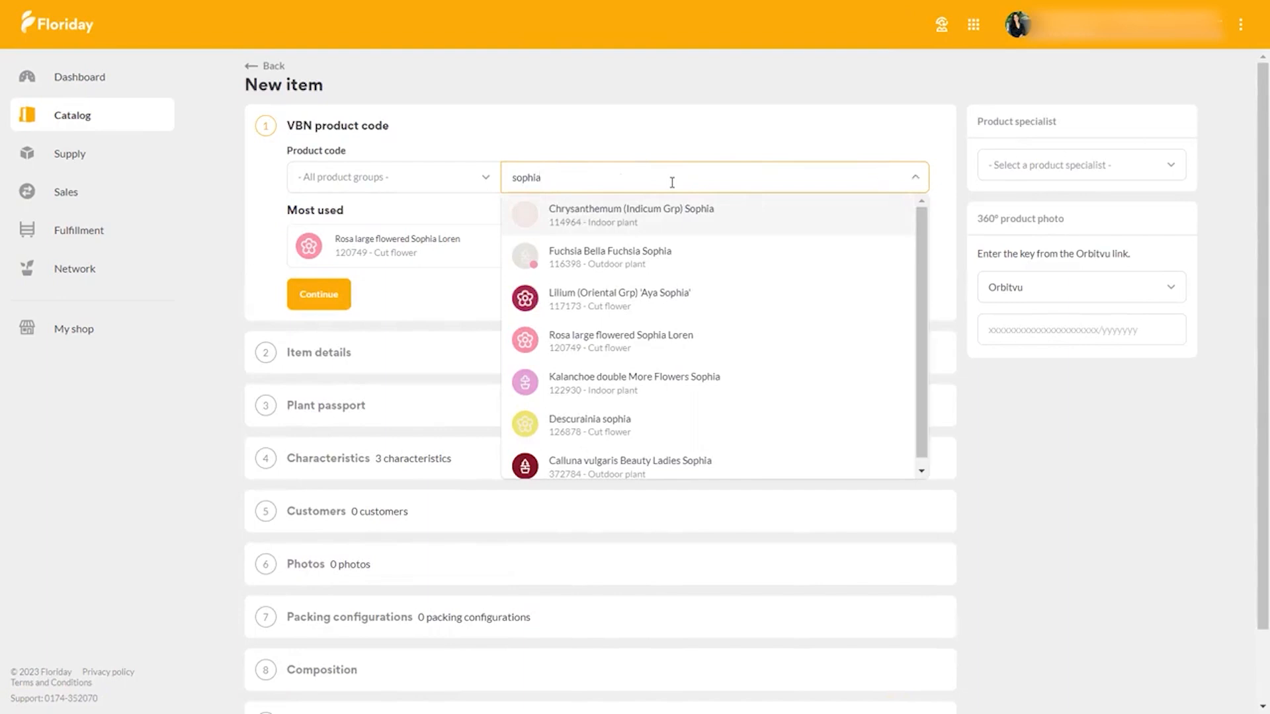
- Choose product code 120749, Rosa large flowered Sophia Loren, for the new item and continue to the item details
type("lor")
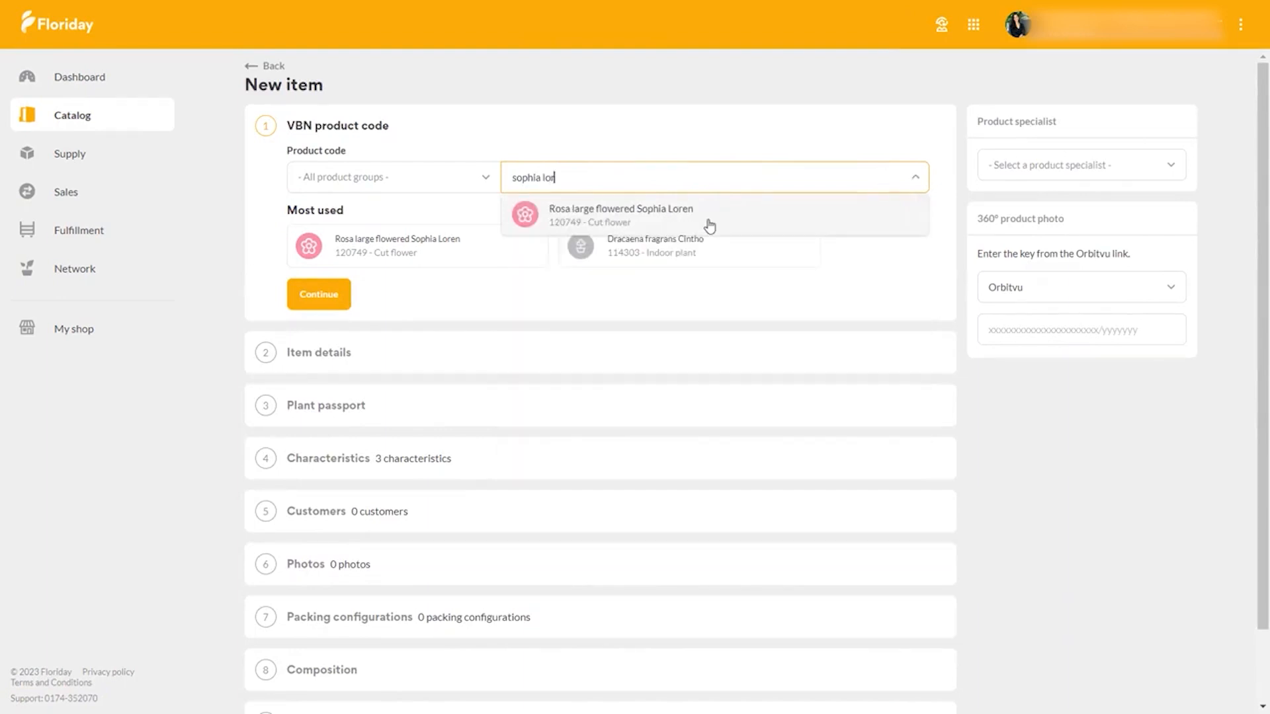
left_click(719, 218)
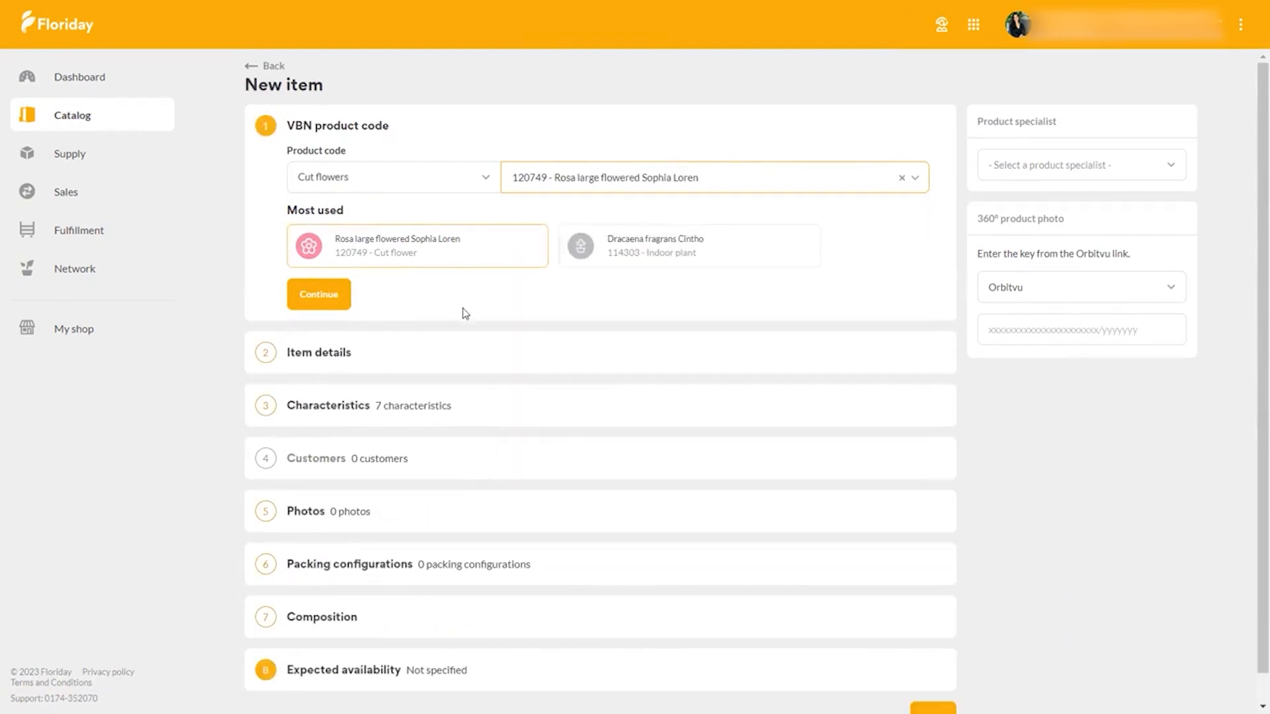
left_click(340, 309)
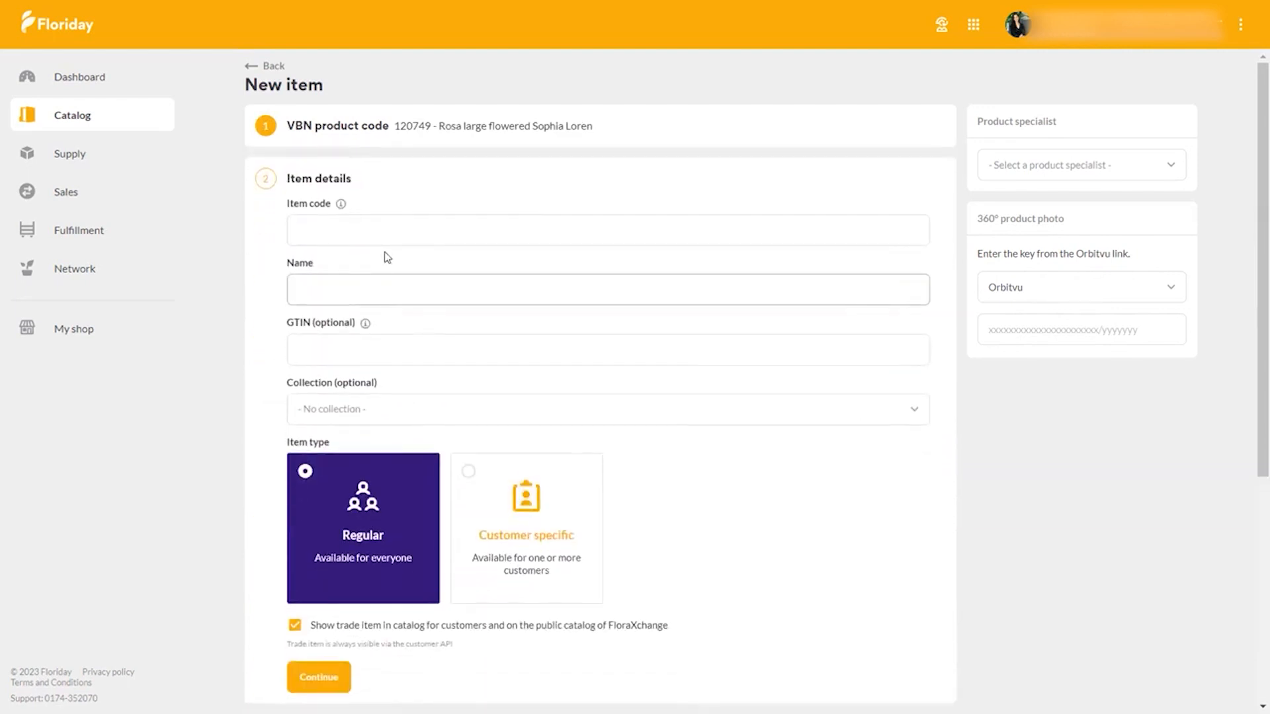
- Enter 120749-70 as the item code in the item details
left_click(393, 239)
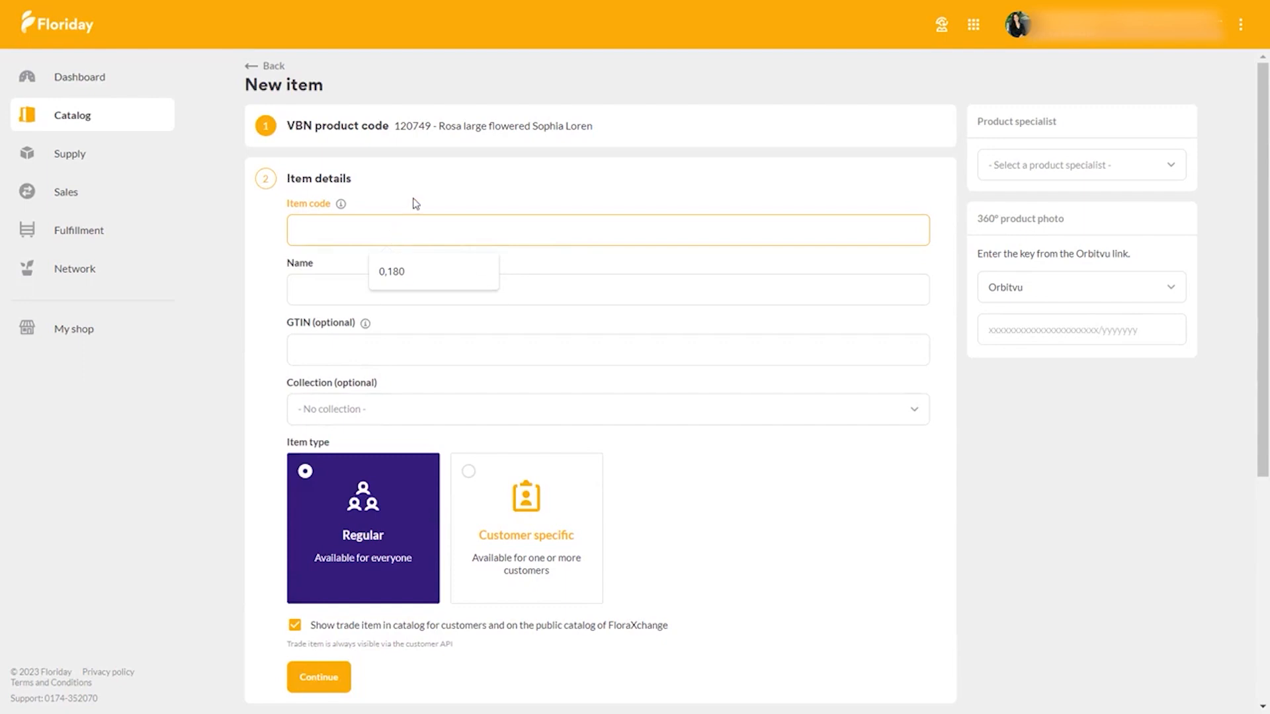
type("12")
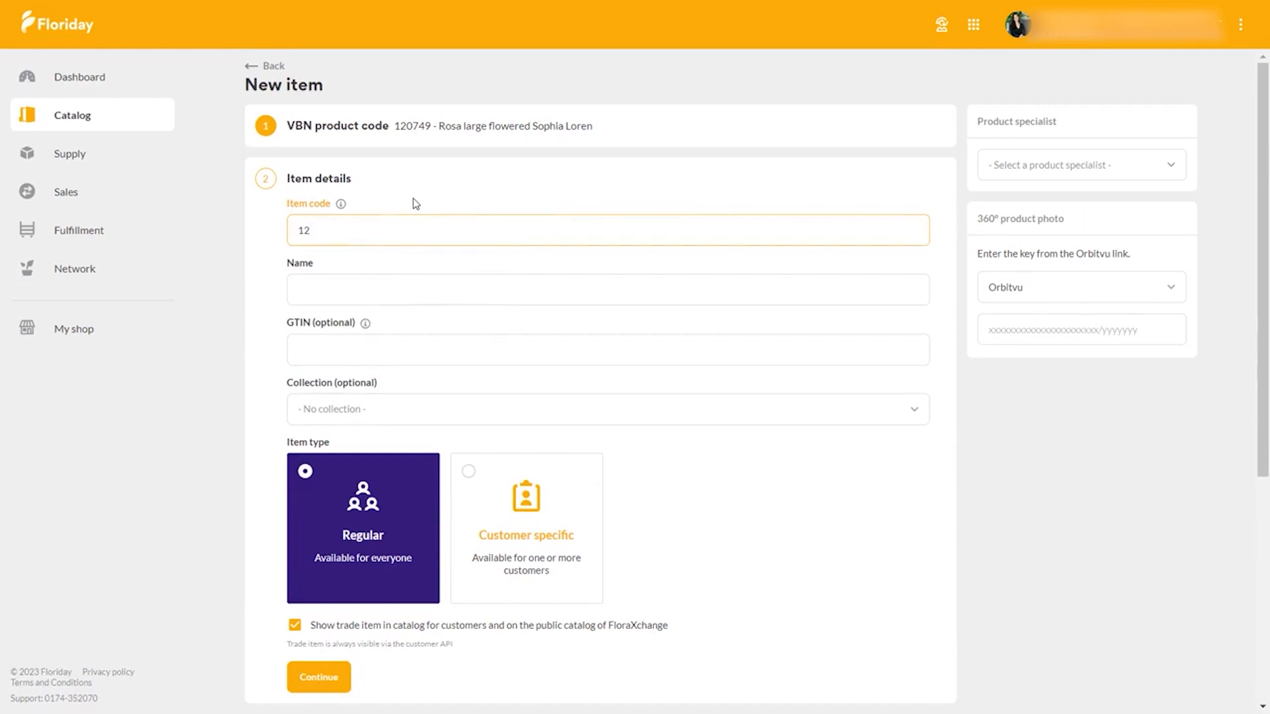
type("0749-70")
- Name the new item "Sopia Loren 70cm"
left_click(377, 293)
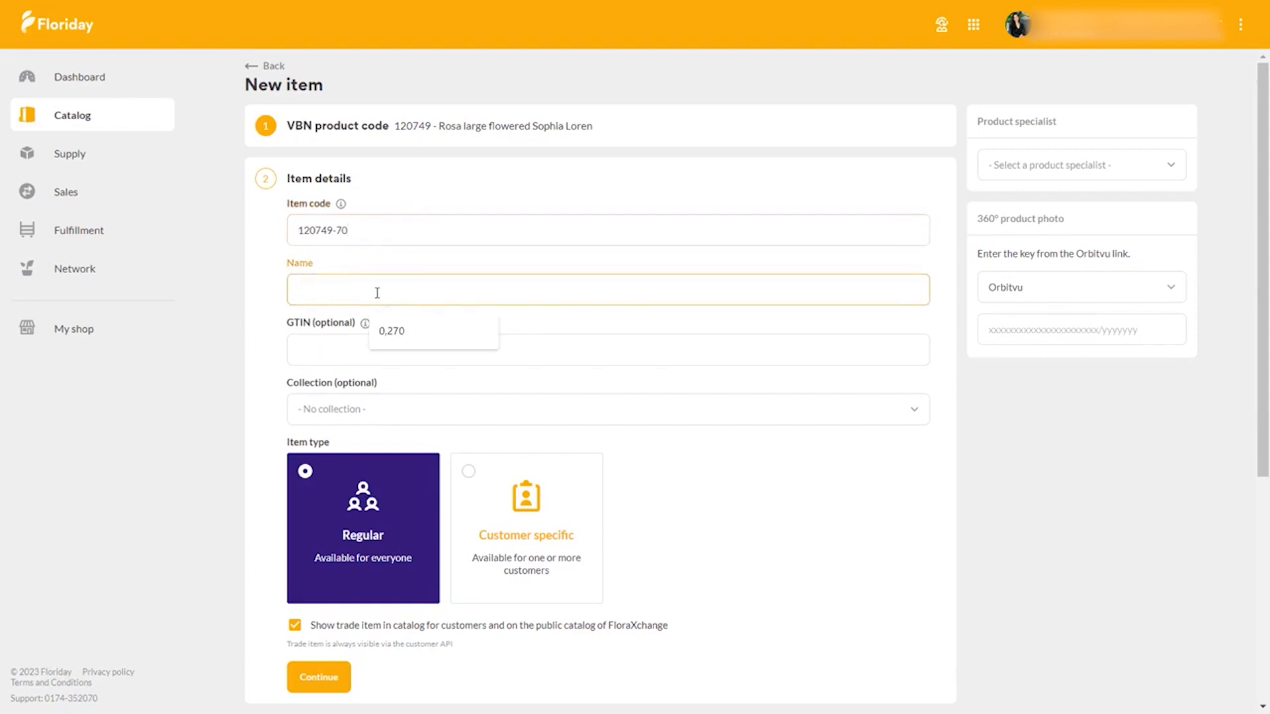
left_click(275, 285)
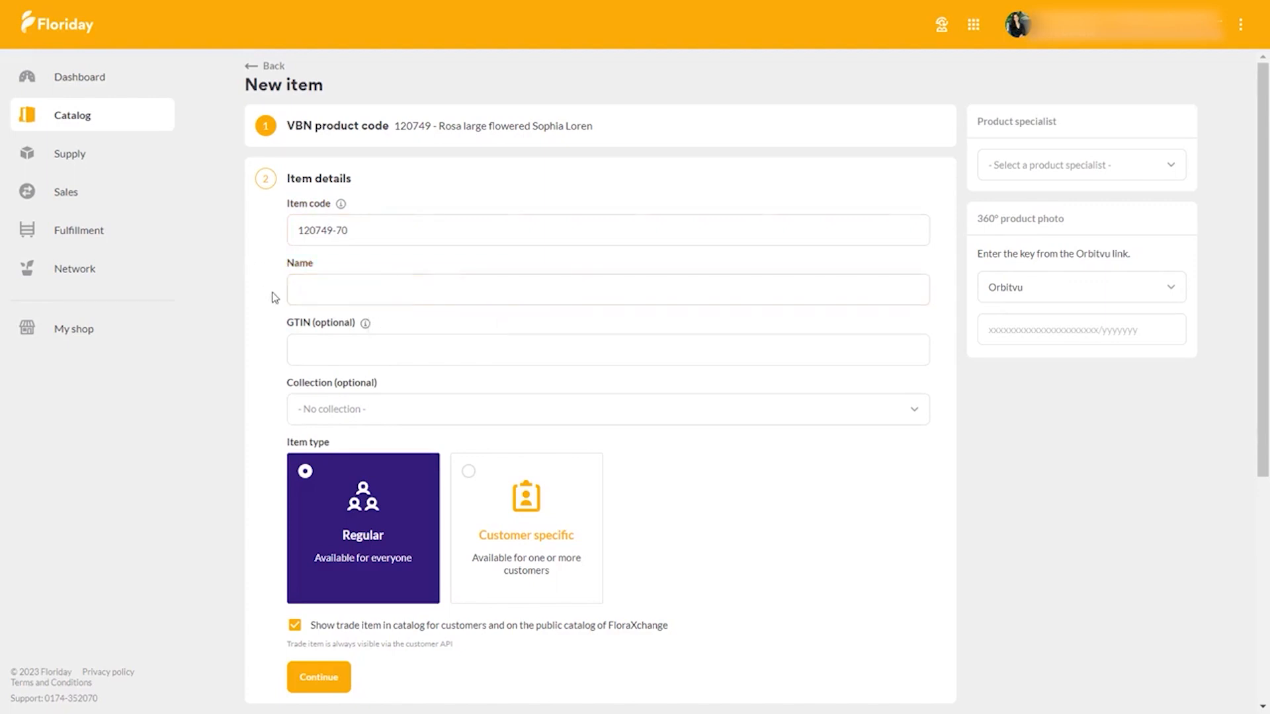
left_click(306, 295)
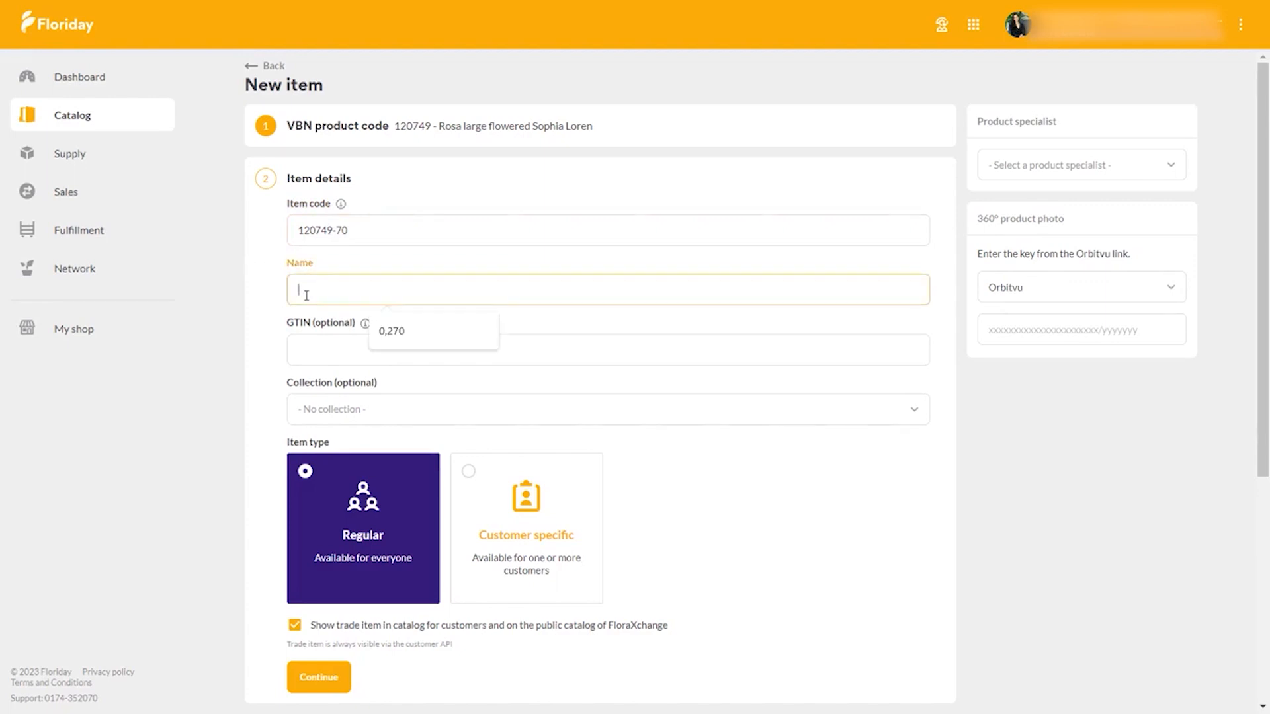
type("Sepia Loren")
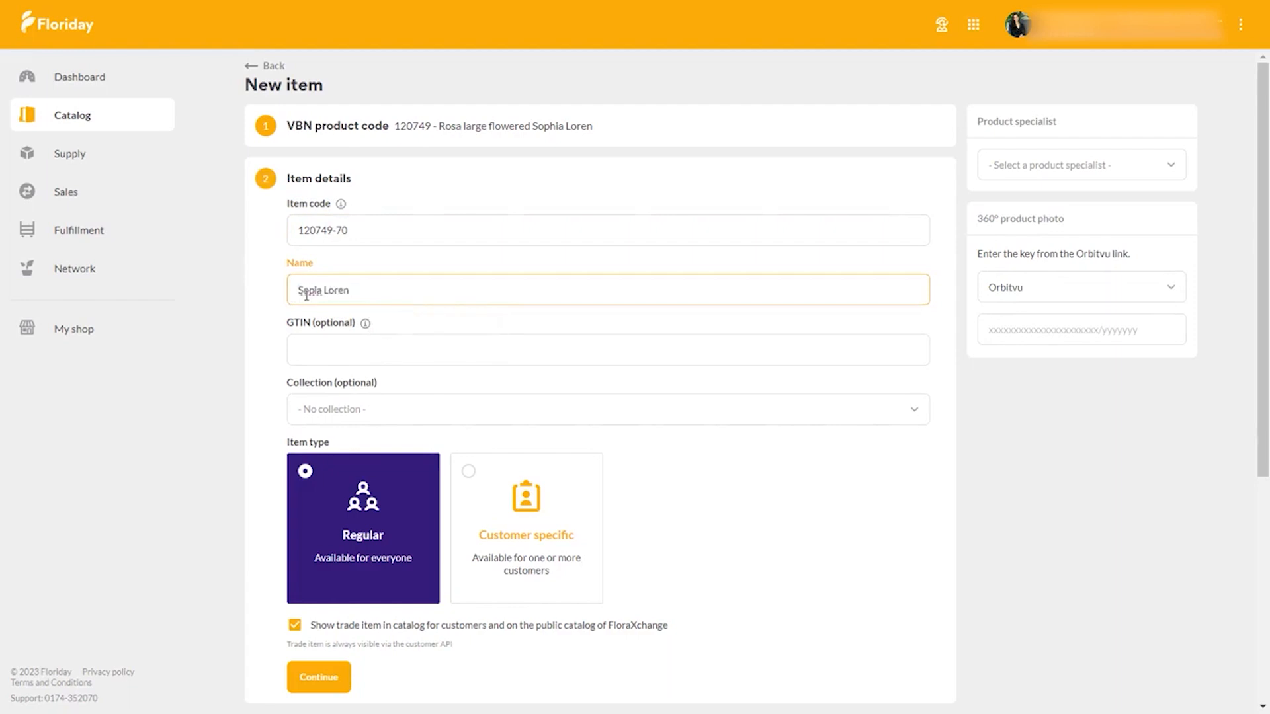
type(" 70 ")
type("m")
left_click(275, 358)
- Keep the item without a collection and shown in the customer and FloraXchange catalogs, and continue to the characteristics
scroll(274, 358, "down", 2)
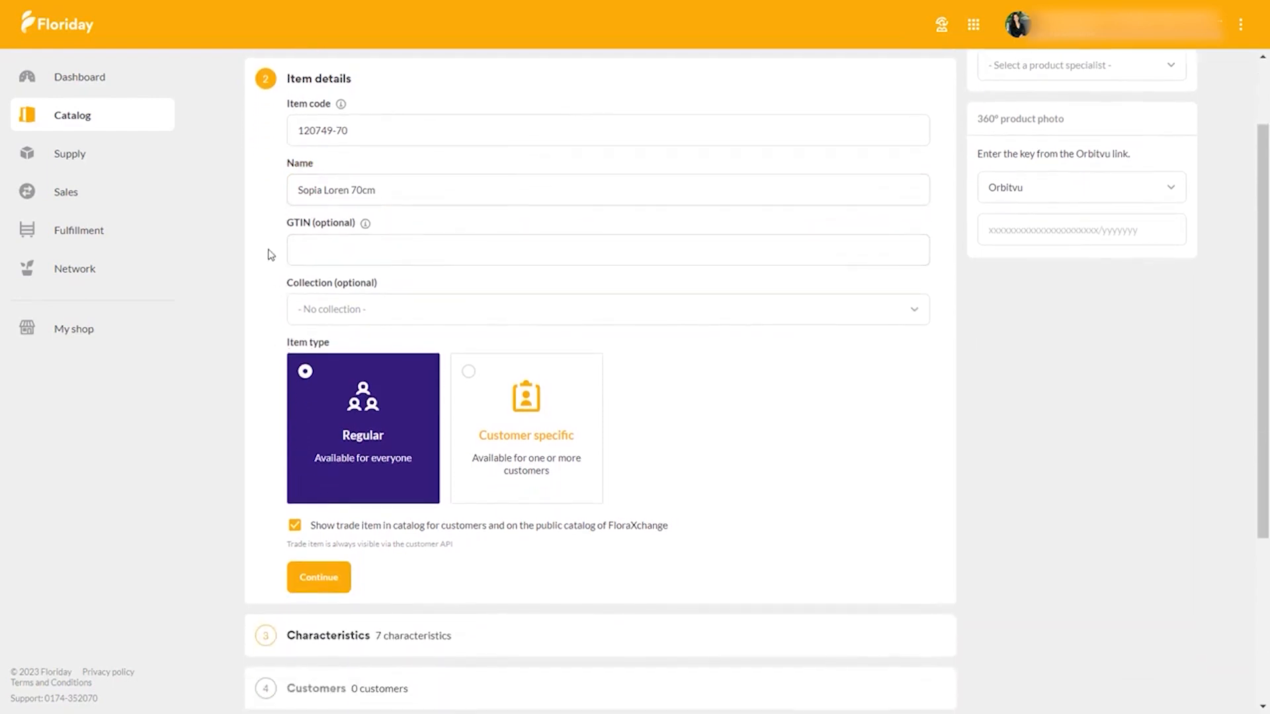
left_click(385, 309)
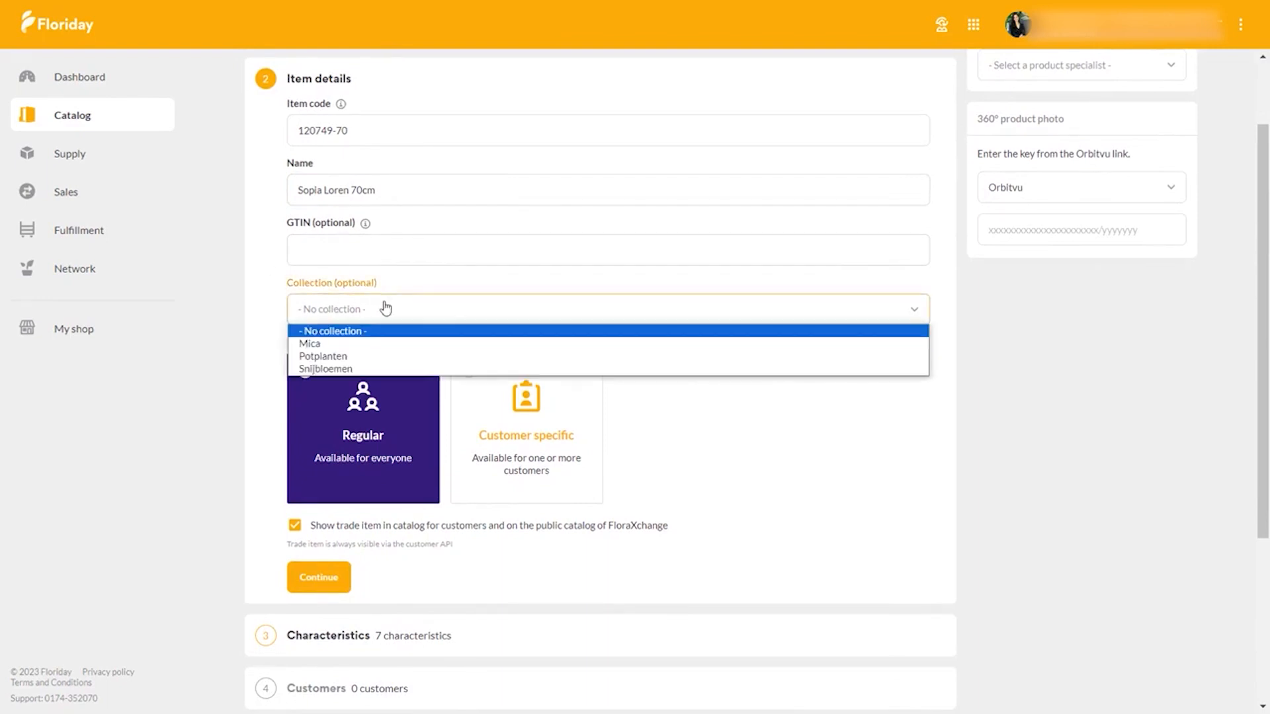
left_click(269, 310)
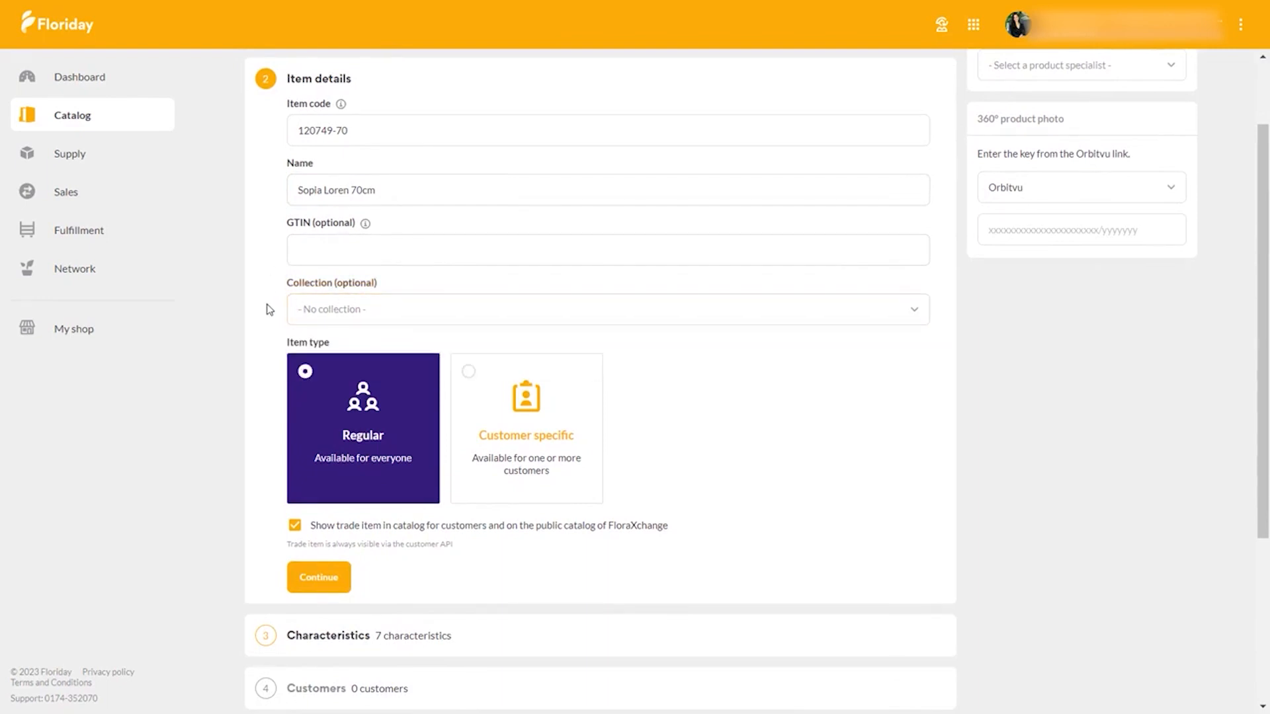
scroll(269, 310, "down", 2)
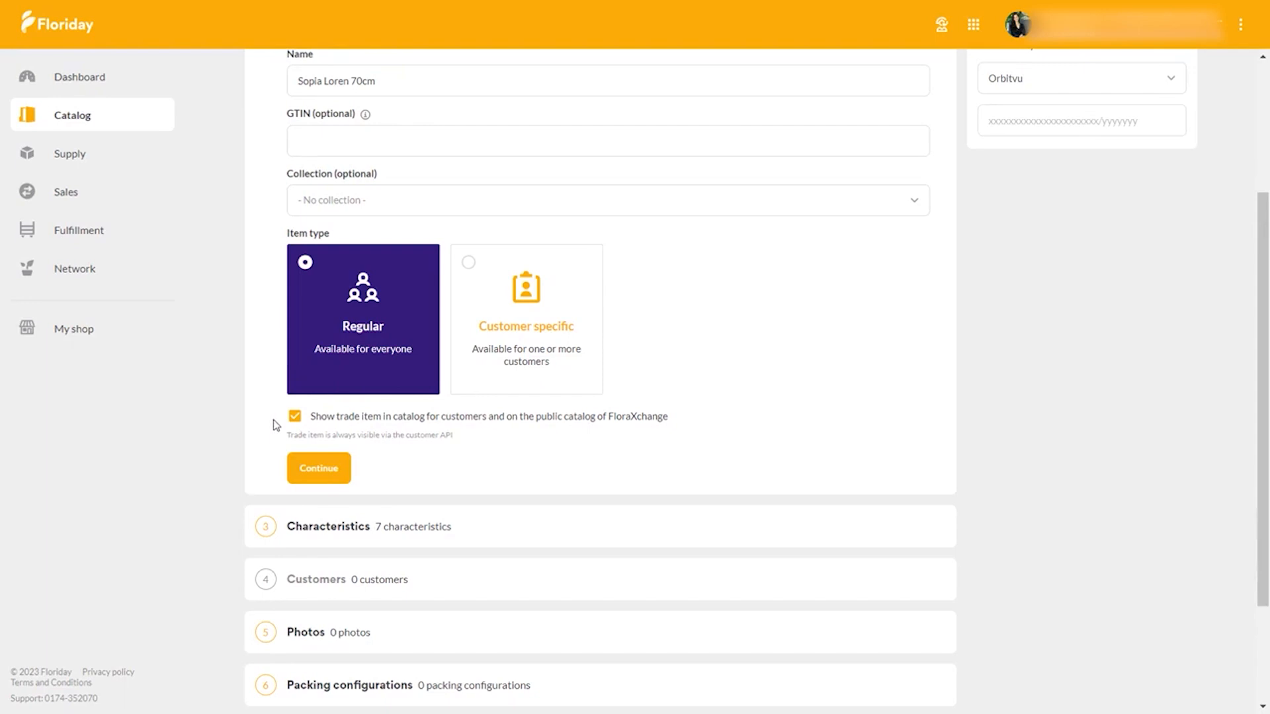
left_click(295, 417)
left_click(294, 417)
left_click(331, 474)
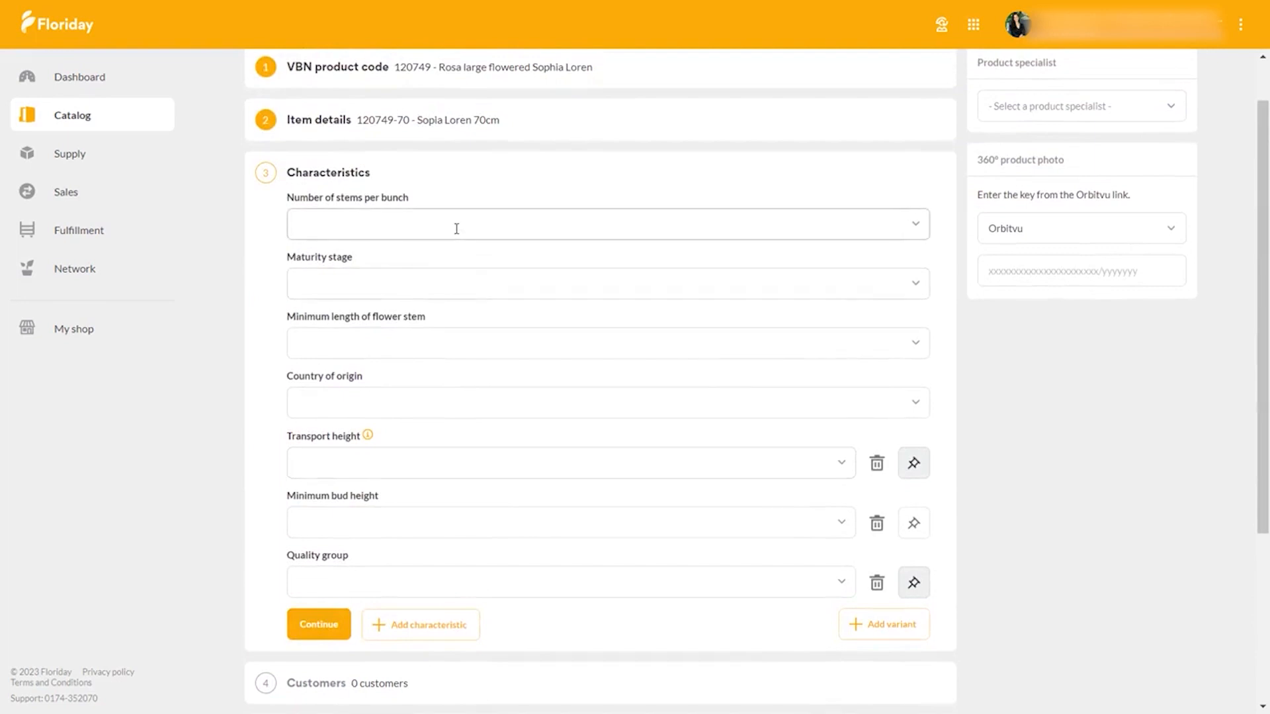
- Set the number of stems per bunch to 10 and the maturity stage to 2-3
left_click(456, 229)
type("10")
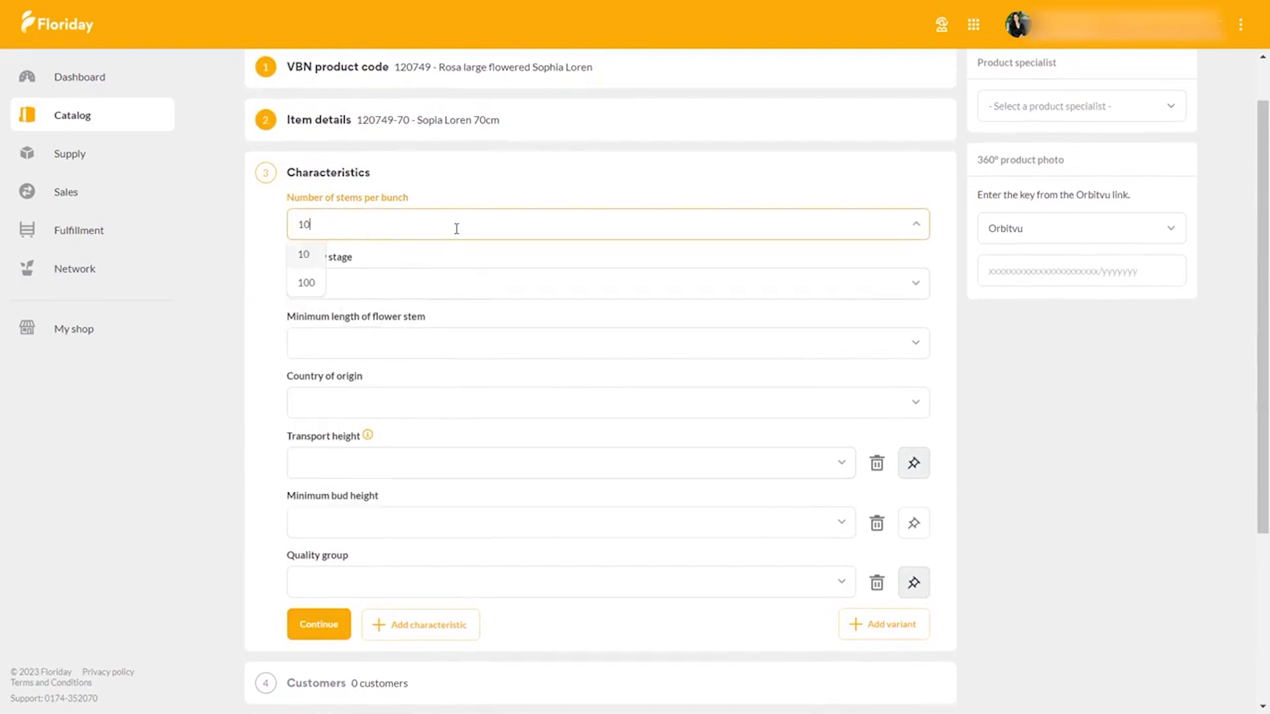
left_click(305, 257)
left_click(392, 283)
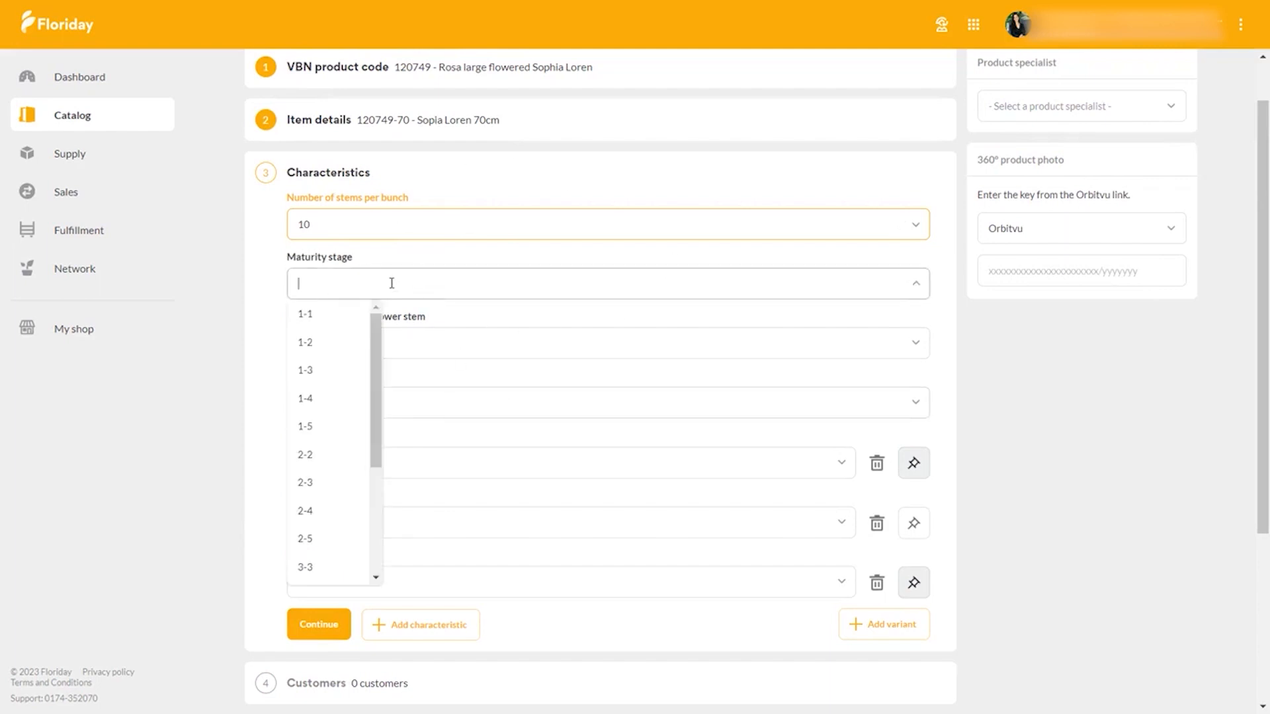
left_click(316, 490)
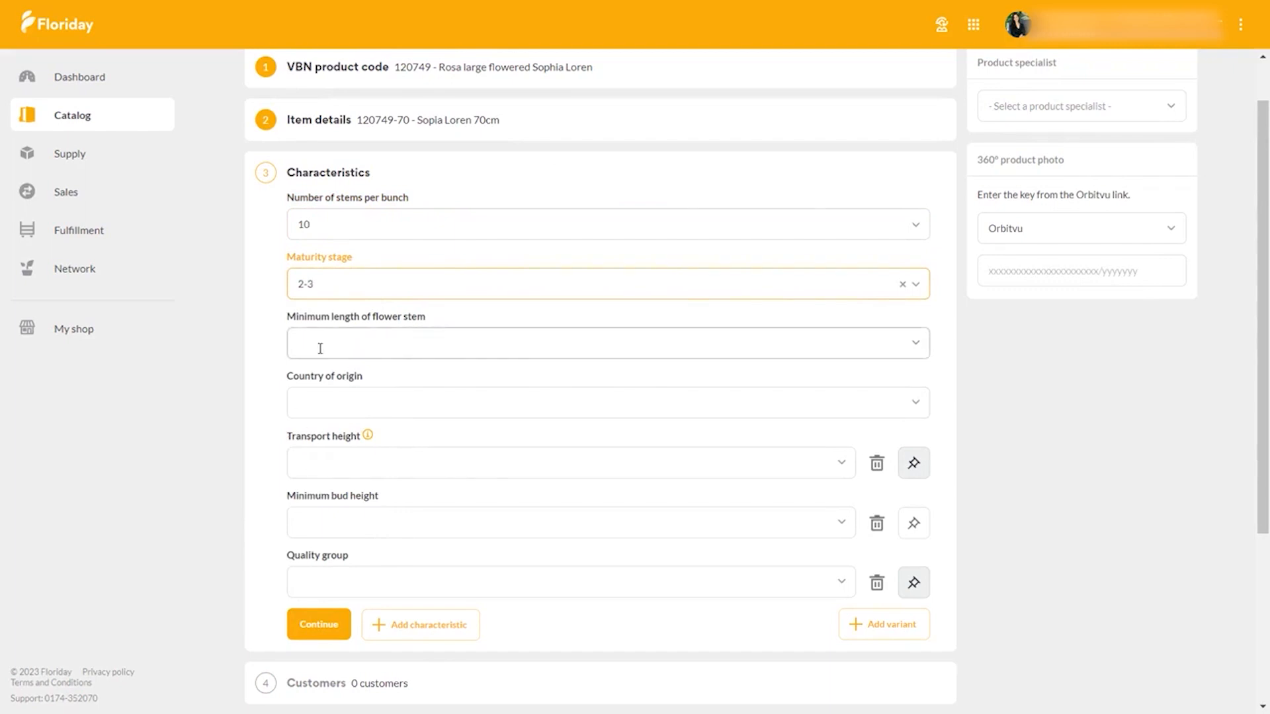
- Set the minimum flower stem length to 70 cm and the country of origin to Netherlands
left_click(382, 344)
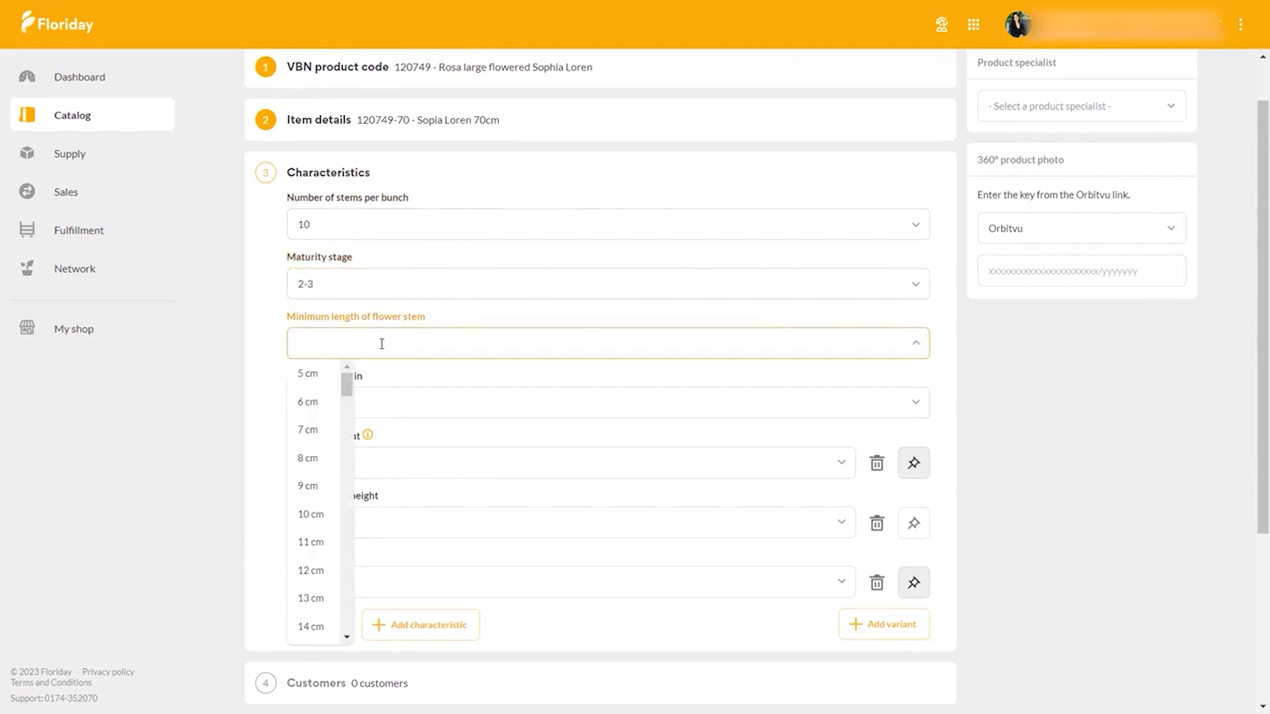
type("70")
left_click(317, 374)
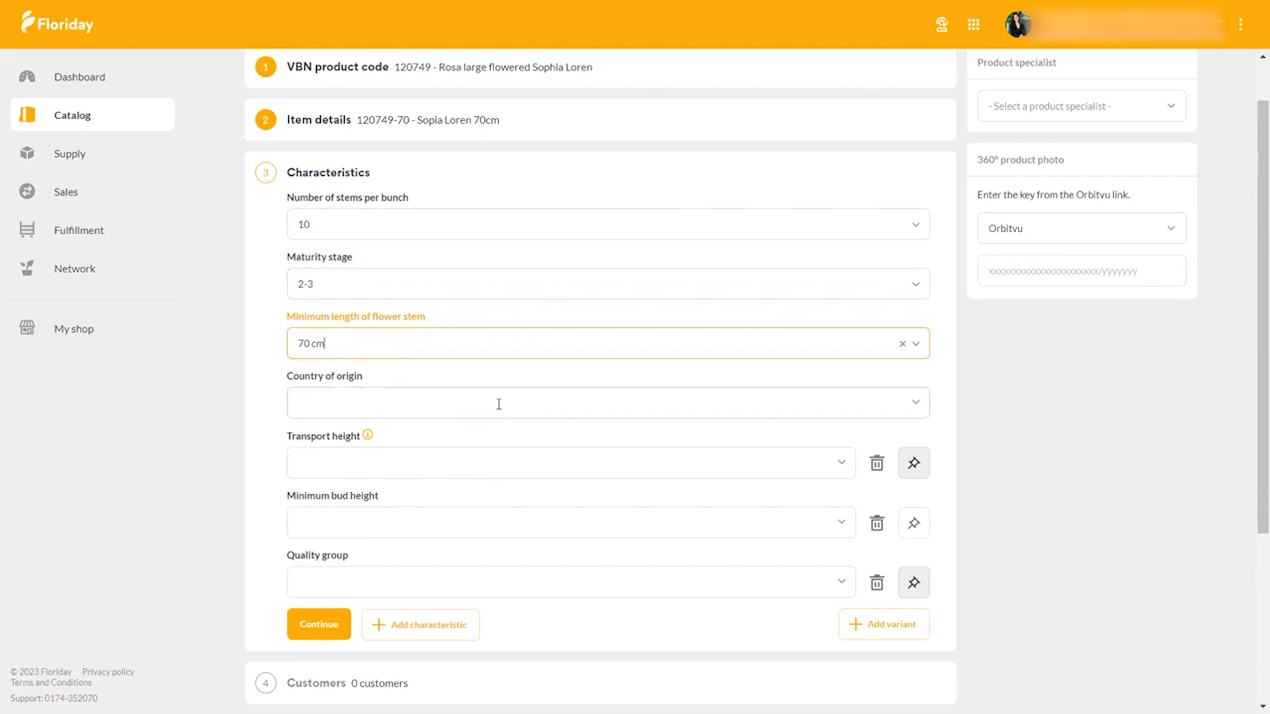
left_click(675, 391)
type("nl")
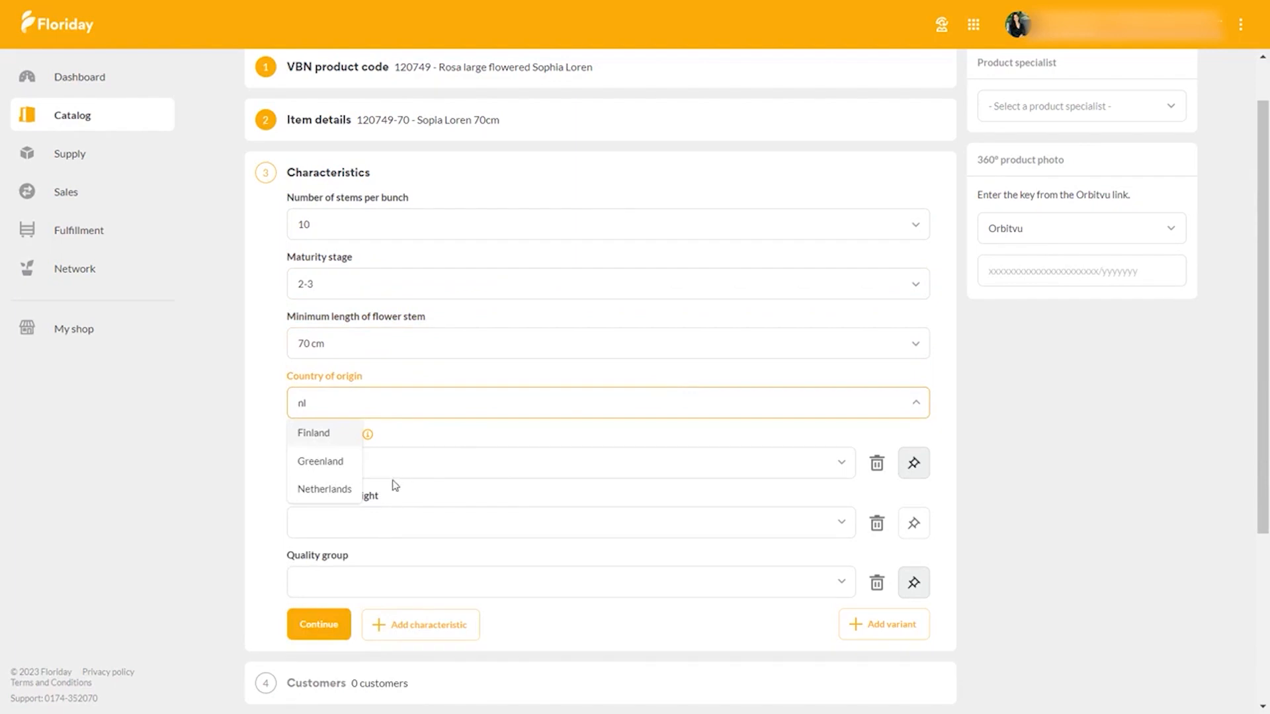
left_click(340, 489)
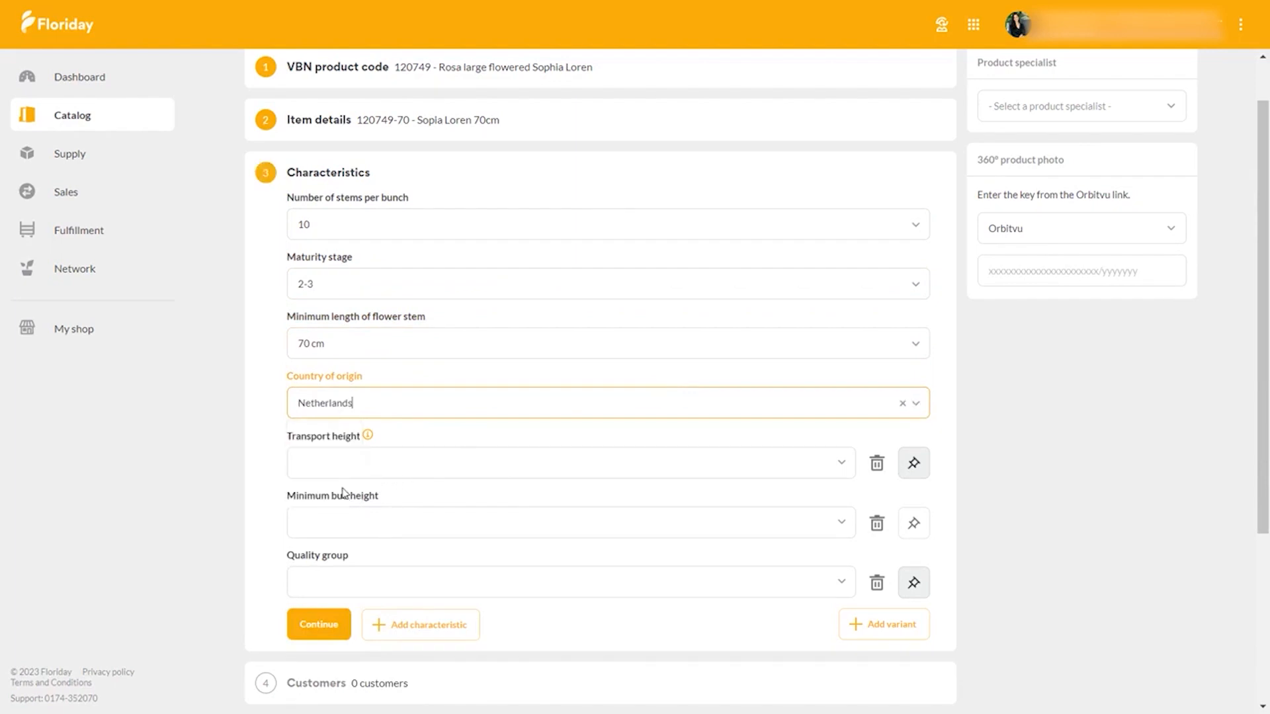
- Set the transport height to 75 cm and the minimum bud height to 5 cm
left_click(369, 461)
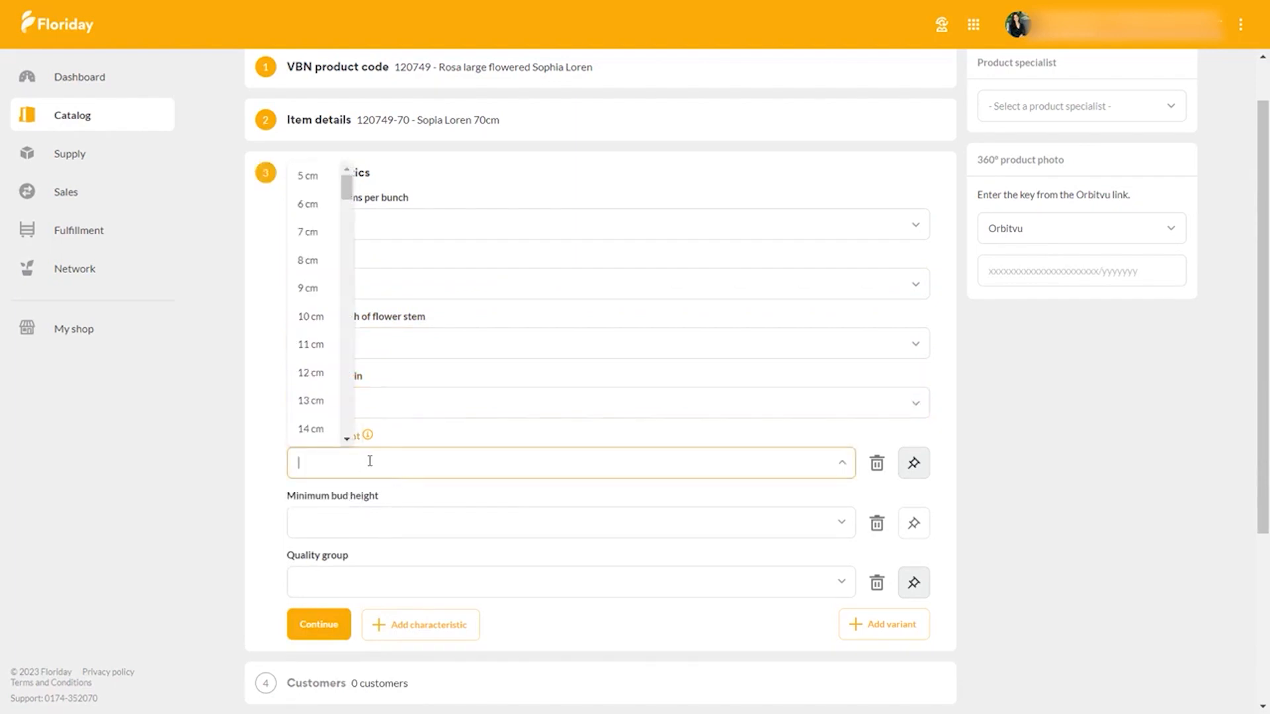
type("75")
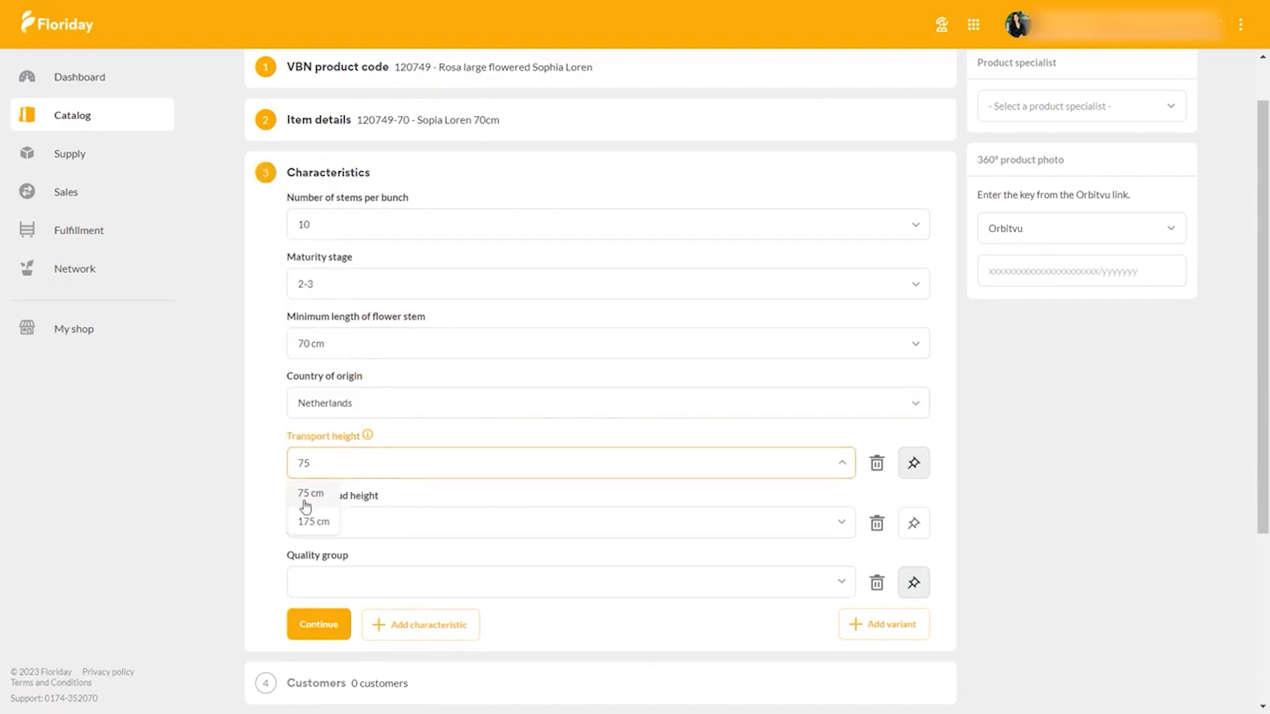
left_click(305, 496)
left_click(313, 520)
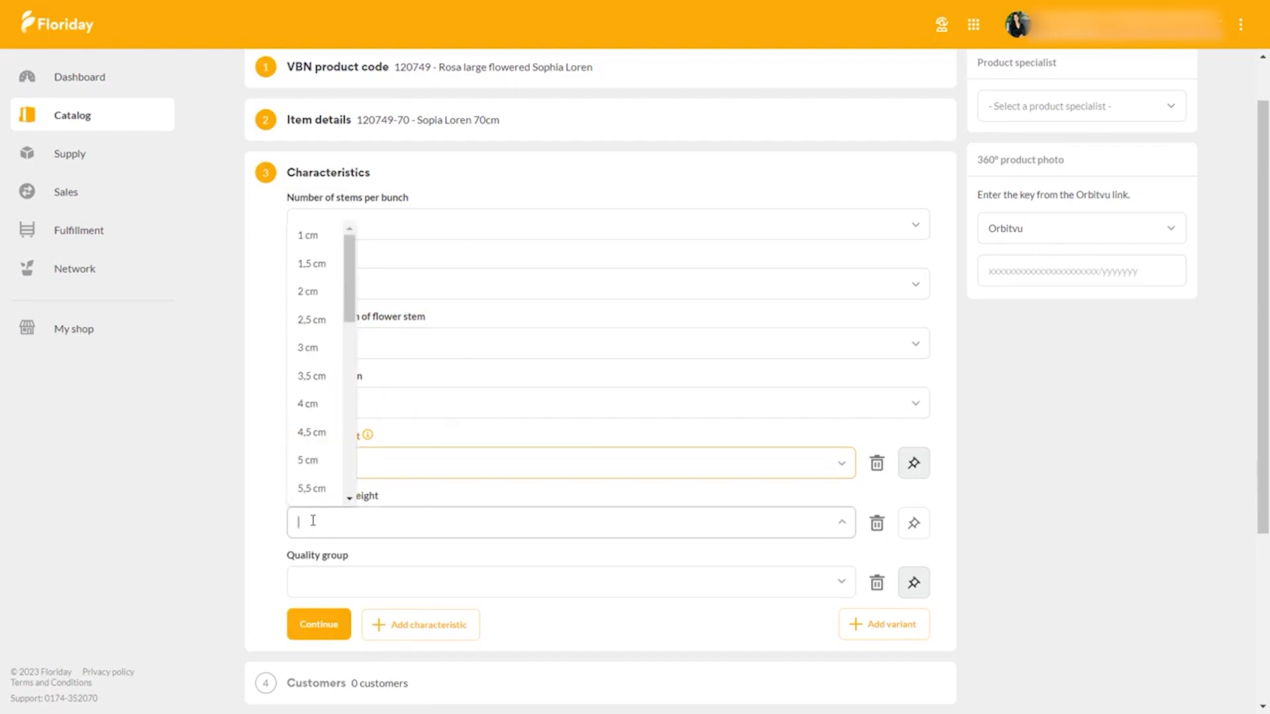
left_click(316, 459)
- Set the quality group of the item to A1
left_click(358, 587)
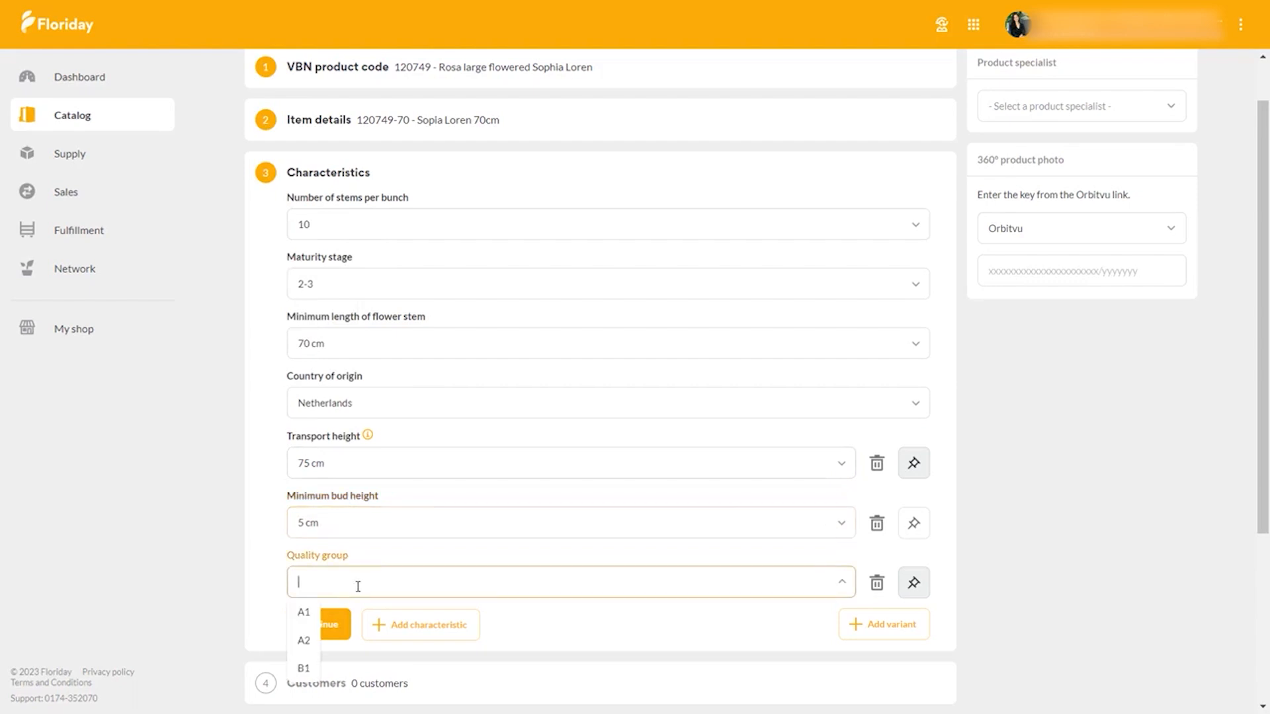
type("a1")
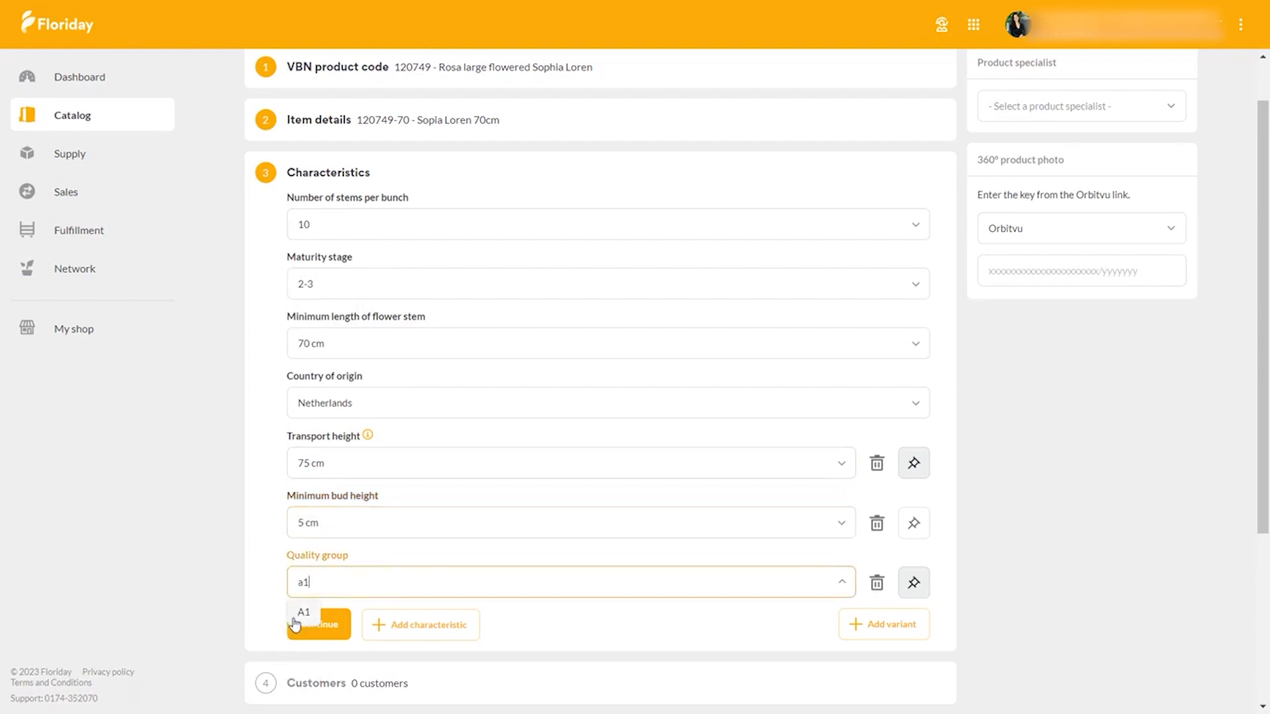
left_click(295, 618)
left_click(414, 637)
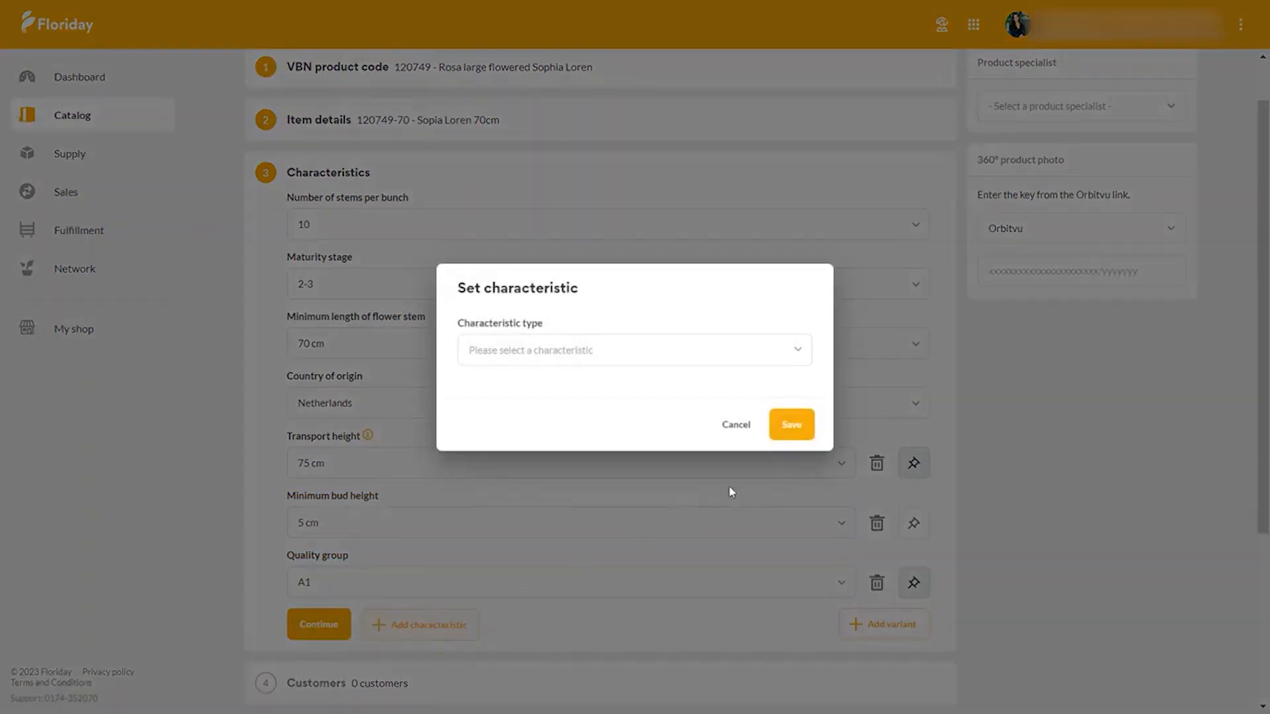
left_click(728, 433)
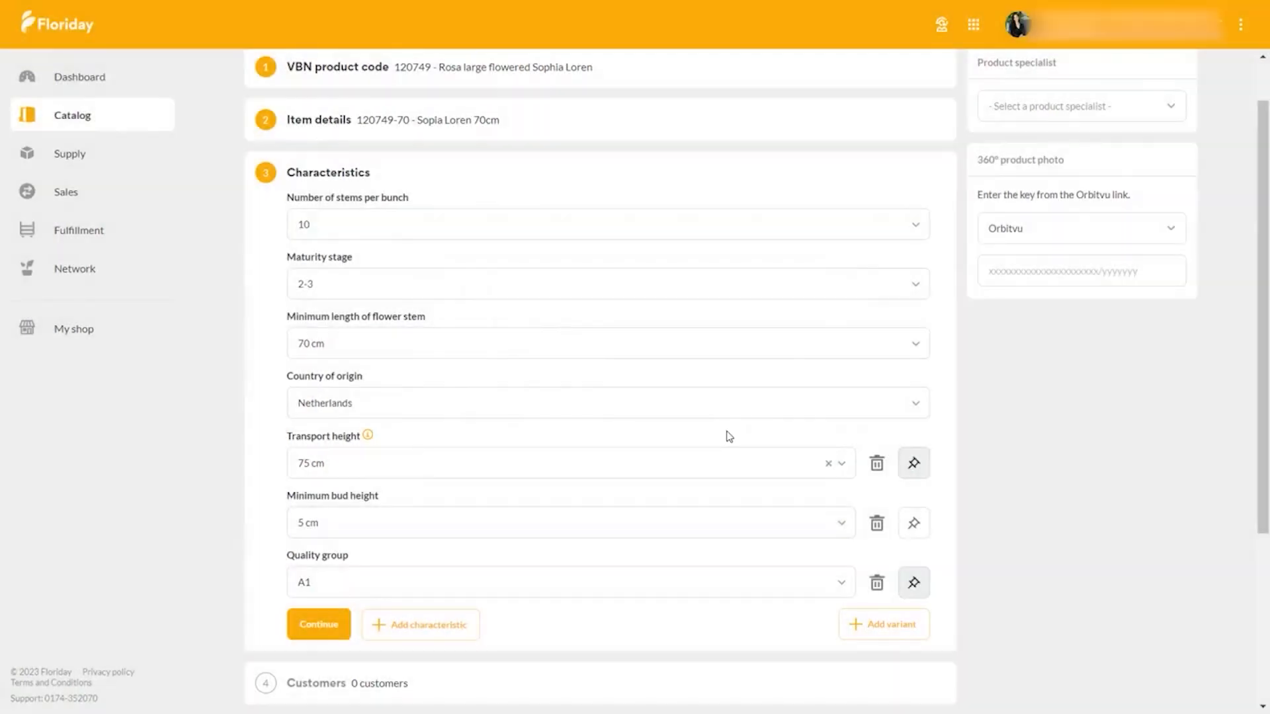
left_click(851, 624)
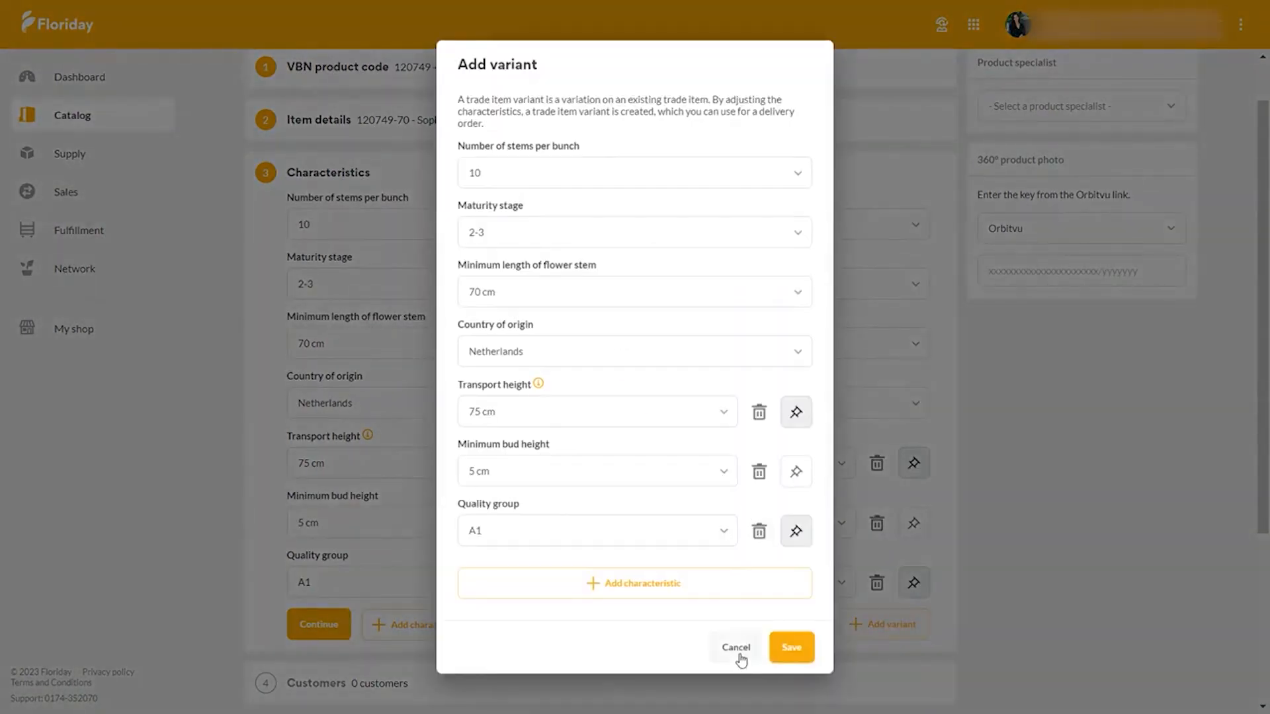
left_click(740, 655)
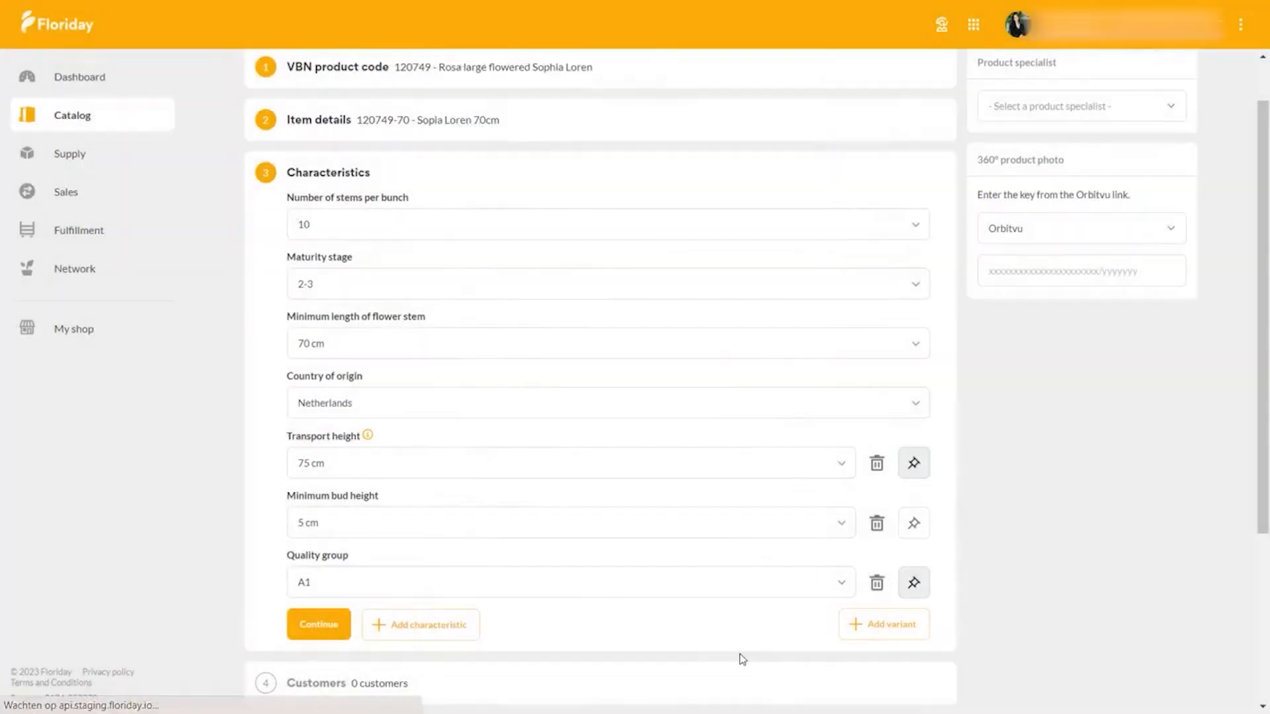
- Pin the minimum bud height characteristic so it is displayed by default, and continue to the photos section
left_click(914, 527)
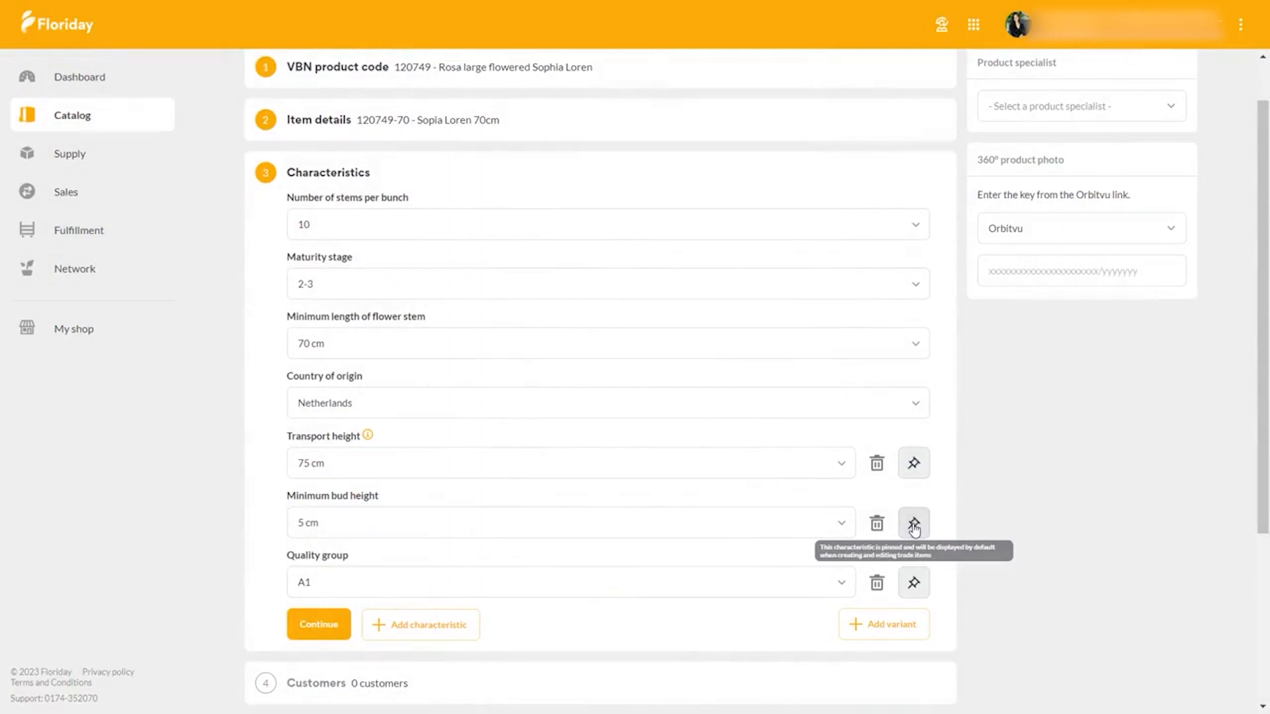
left_click(342, 629)
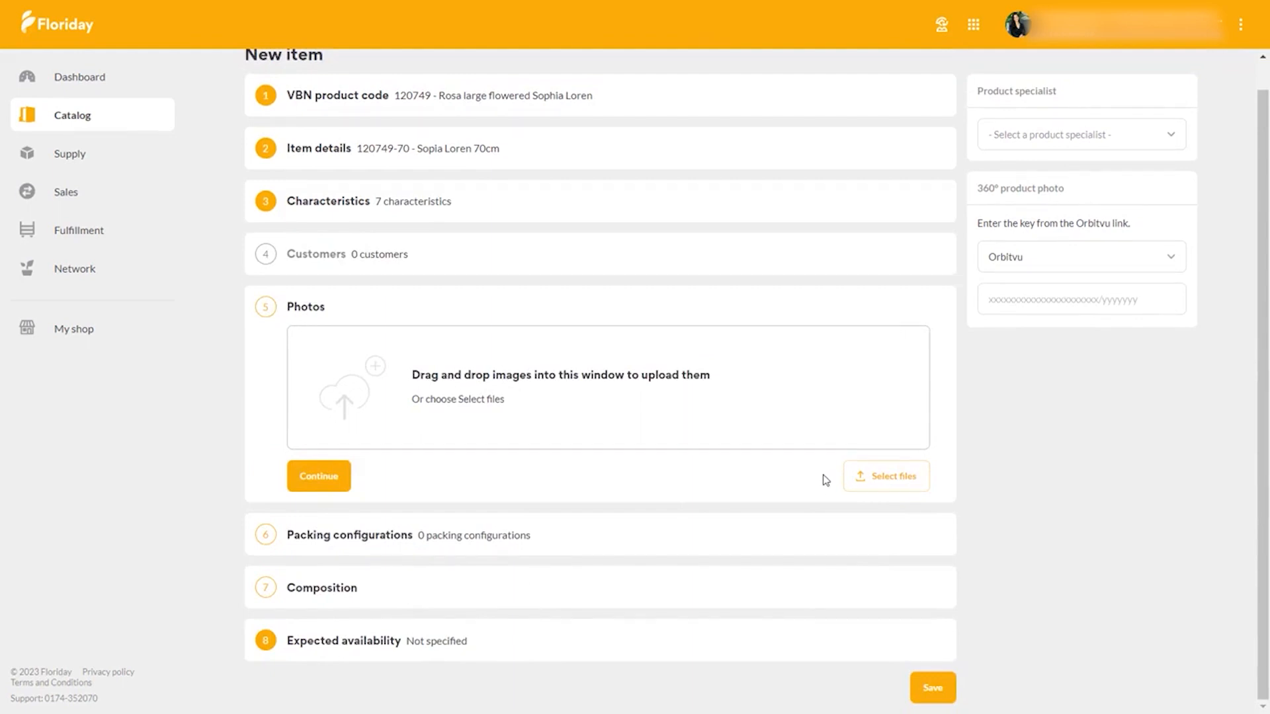
- Upload the "Sopia Loren detail" and "Sopia Loren" images from the Downloads folder as the item's photos
left_click(891, 479)
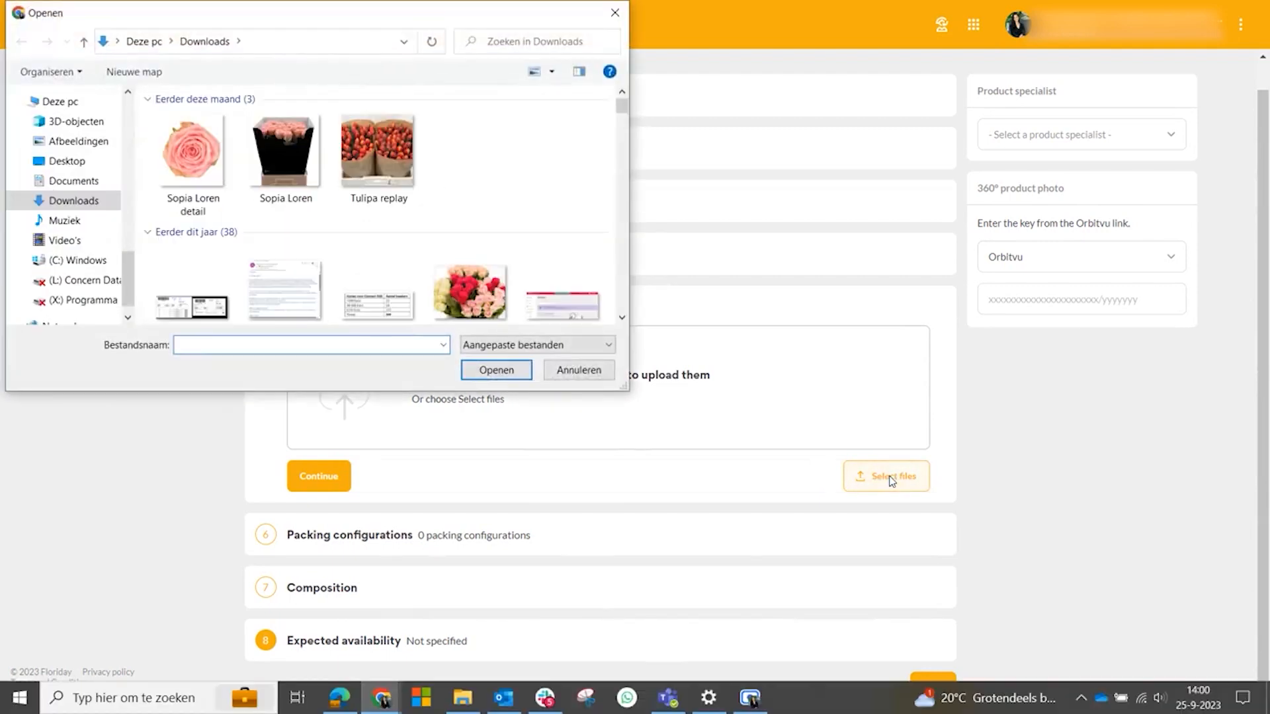
left_click(203, 189)
left_click(287, 184, "ctrl")
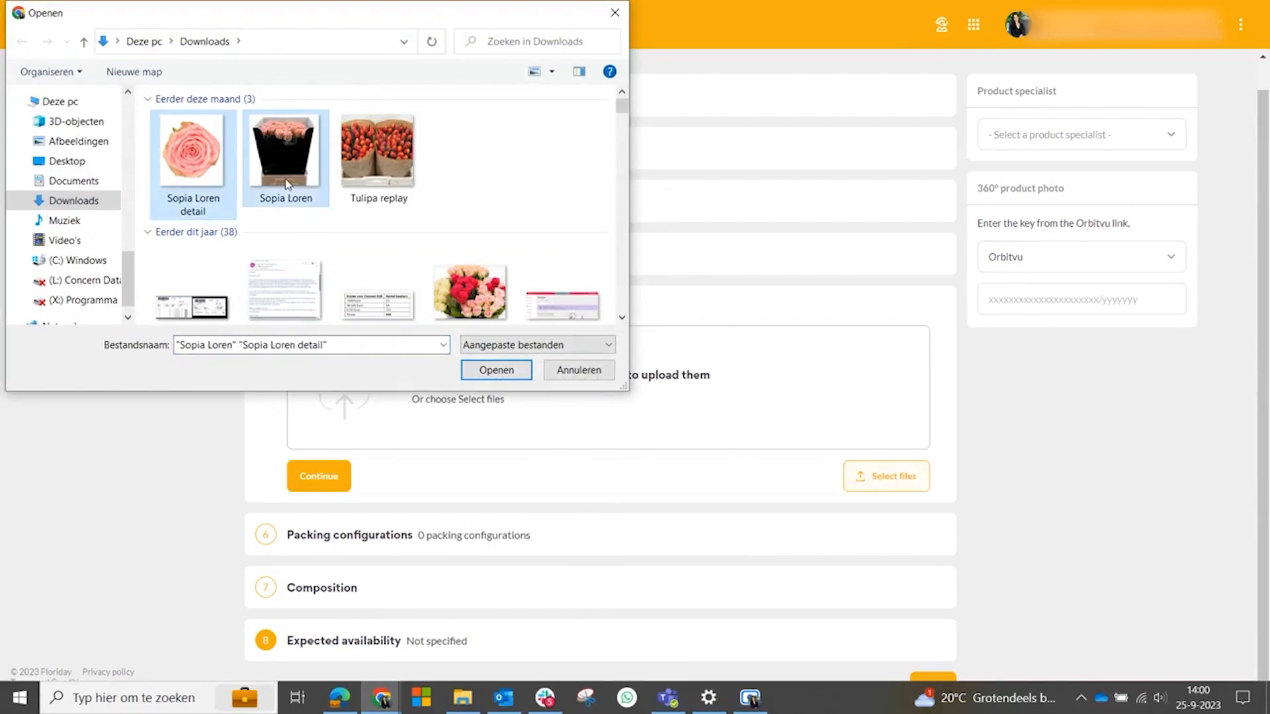
left_click(496, 369)
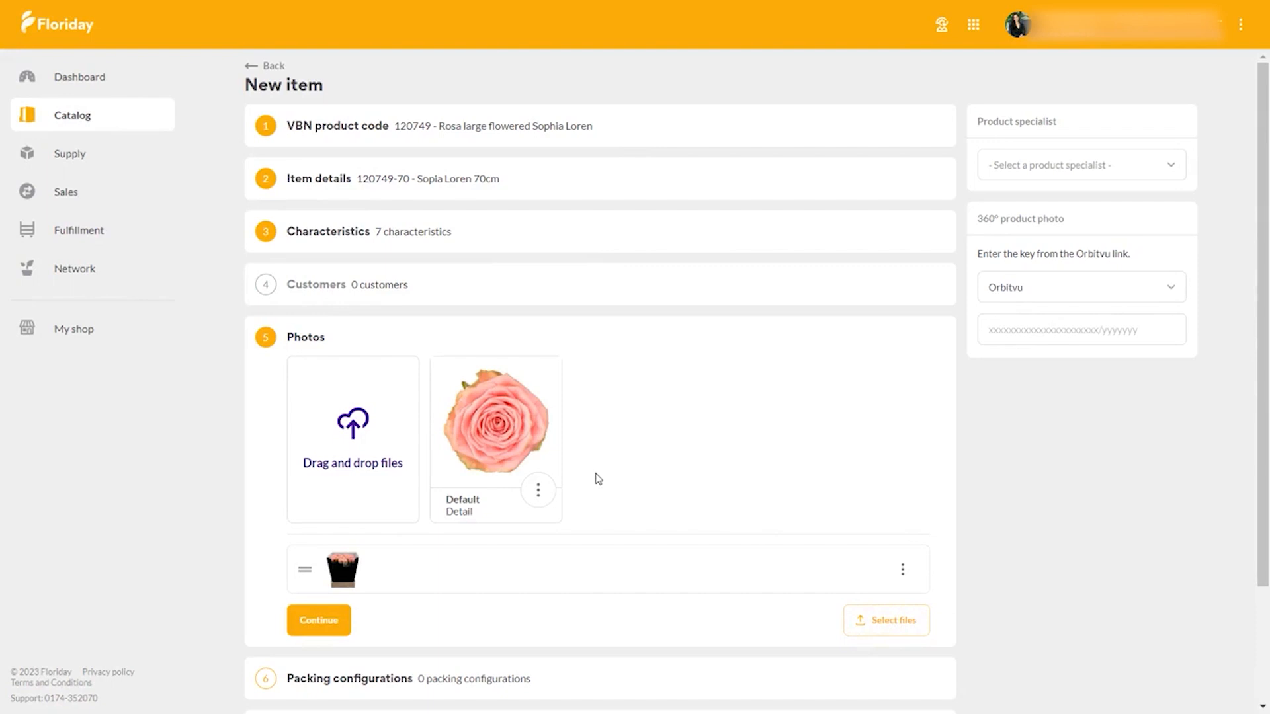
- Rotate the detail photo counterclockwise in the image editor and close the editor without saving
left_click(539, 493)
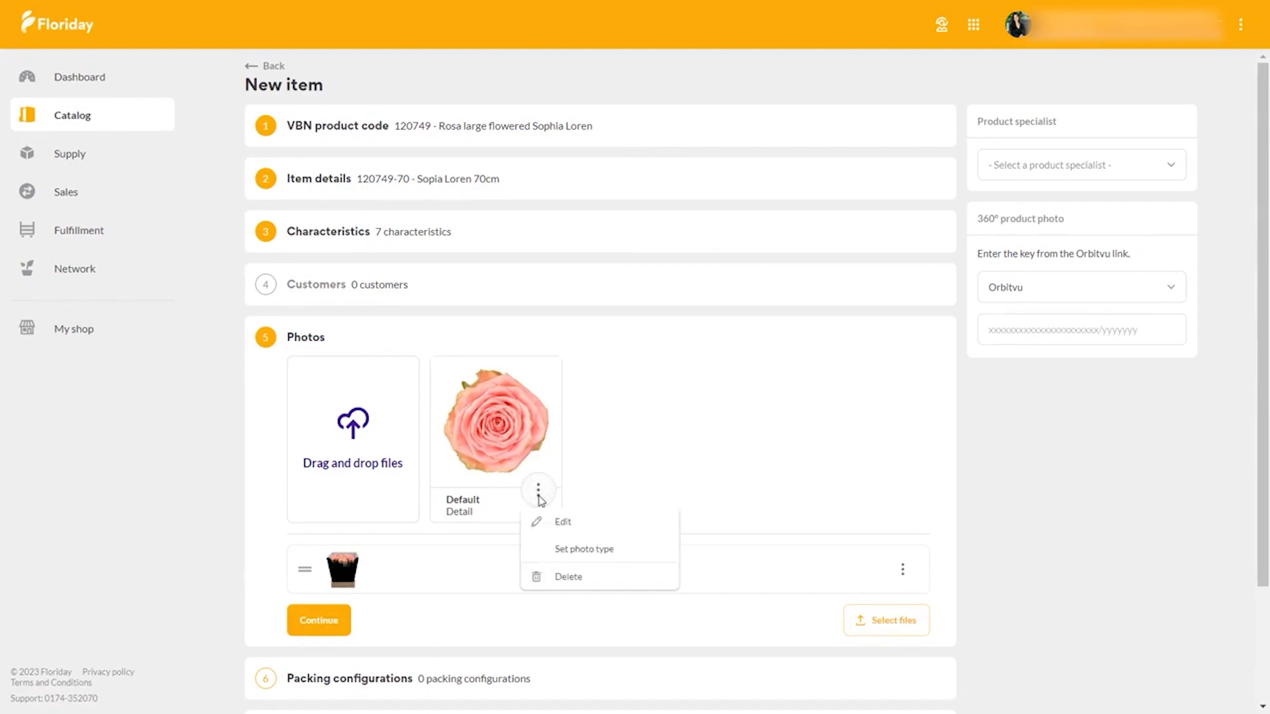
left_click(597, 526)
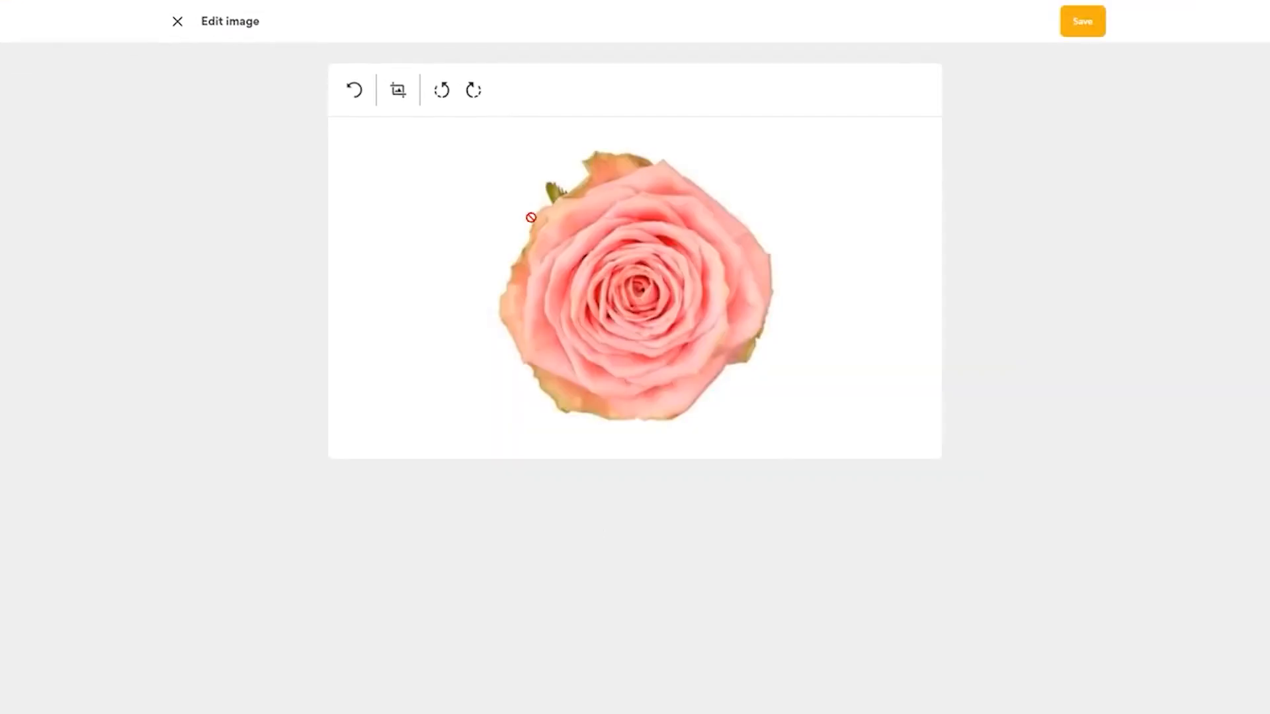
left_click(444, 93)
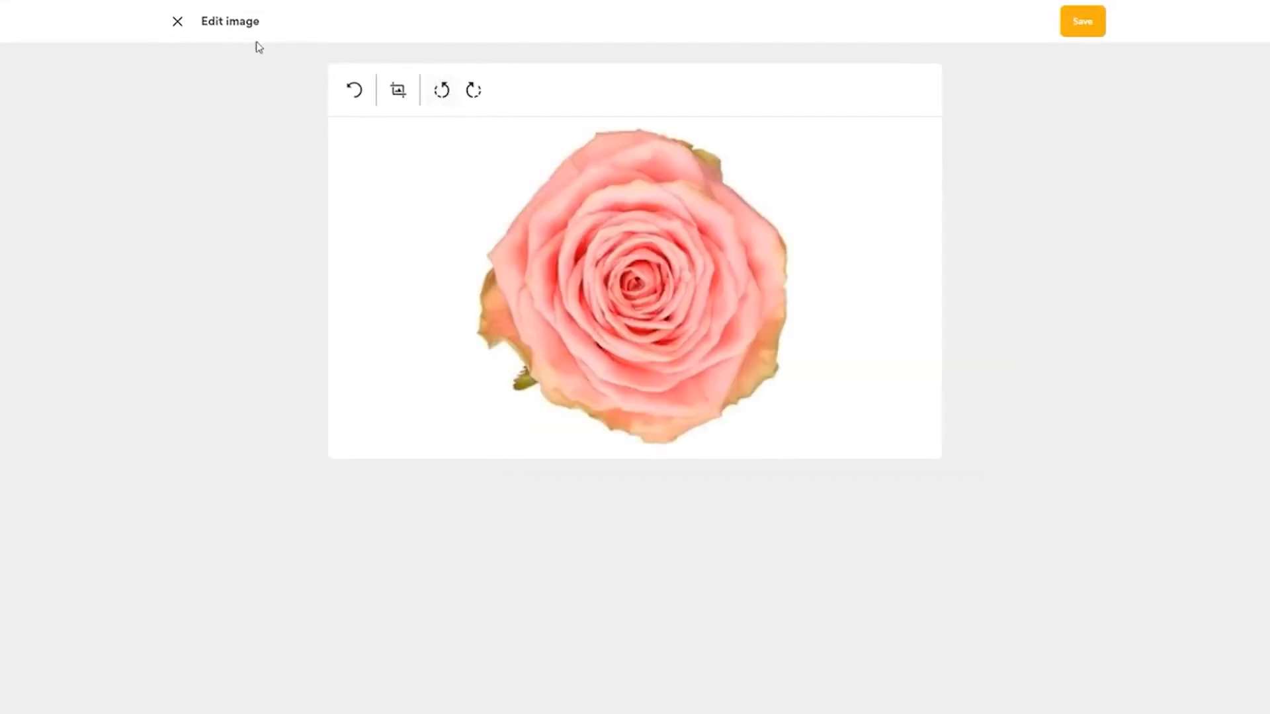
left_click(174, 25)
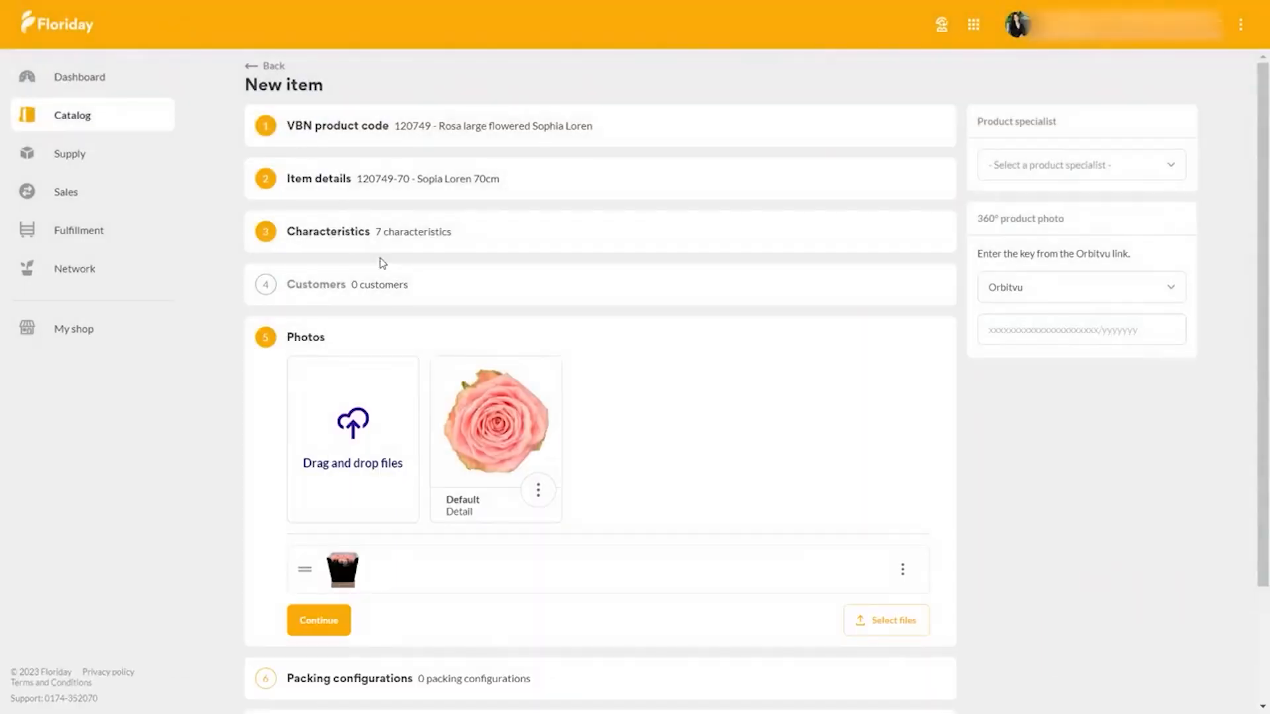
- Examine the photo types that can be assigned to the detail photo and close the selection without saving
left_click(538, 490)
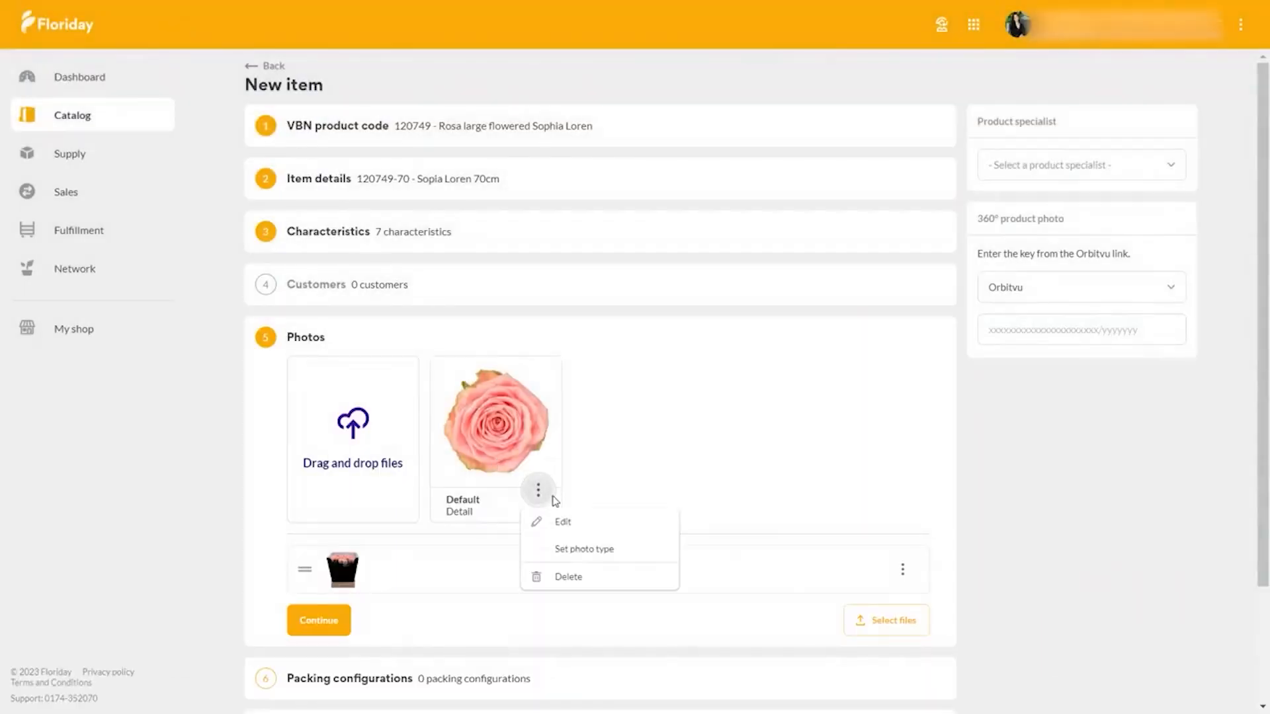
left_click(585, 556)
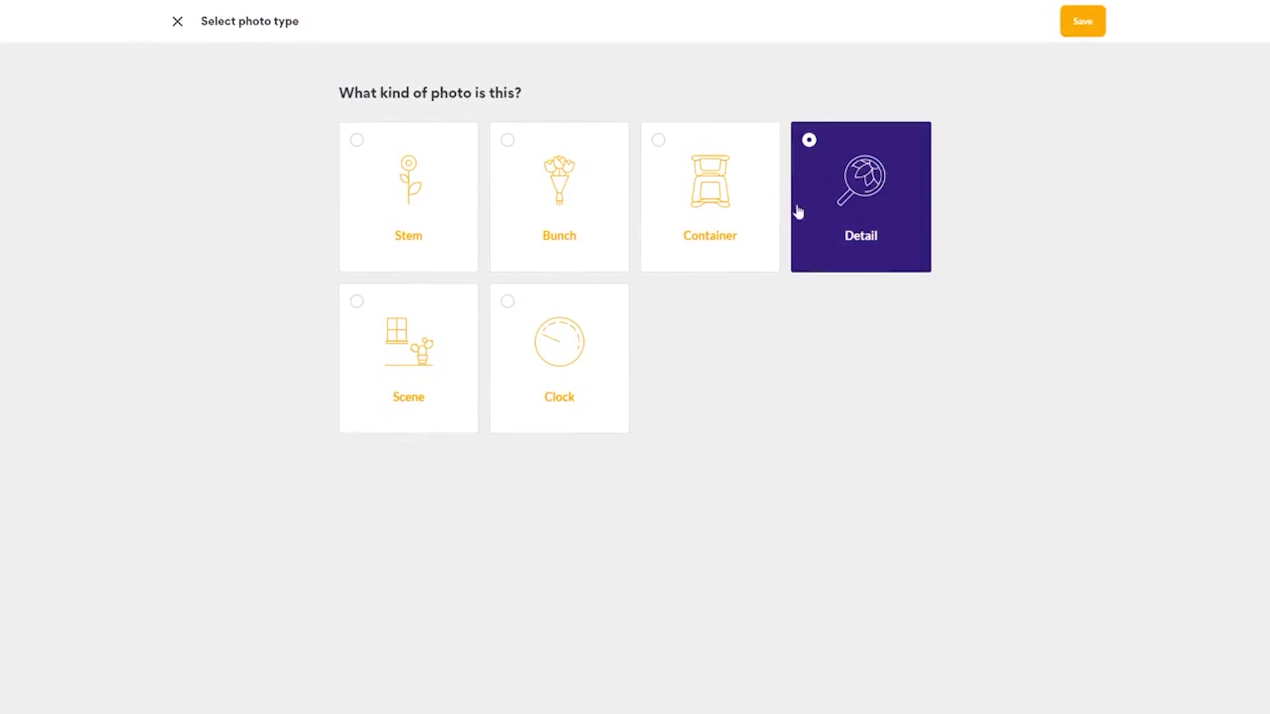
left_click(177, 21)
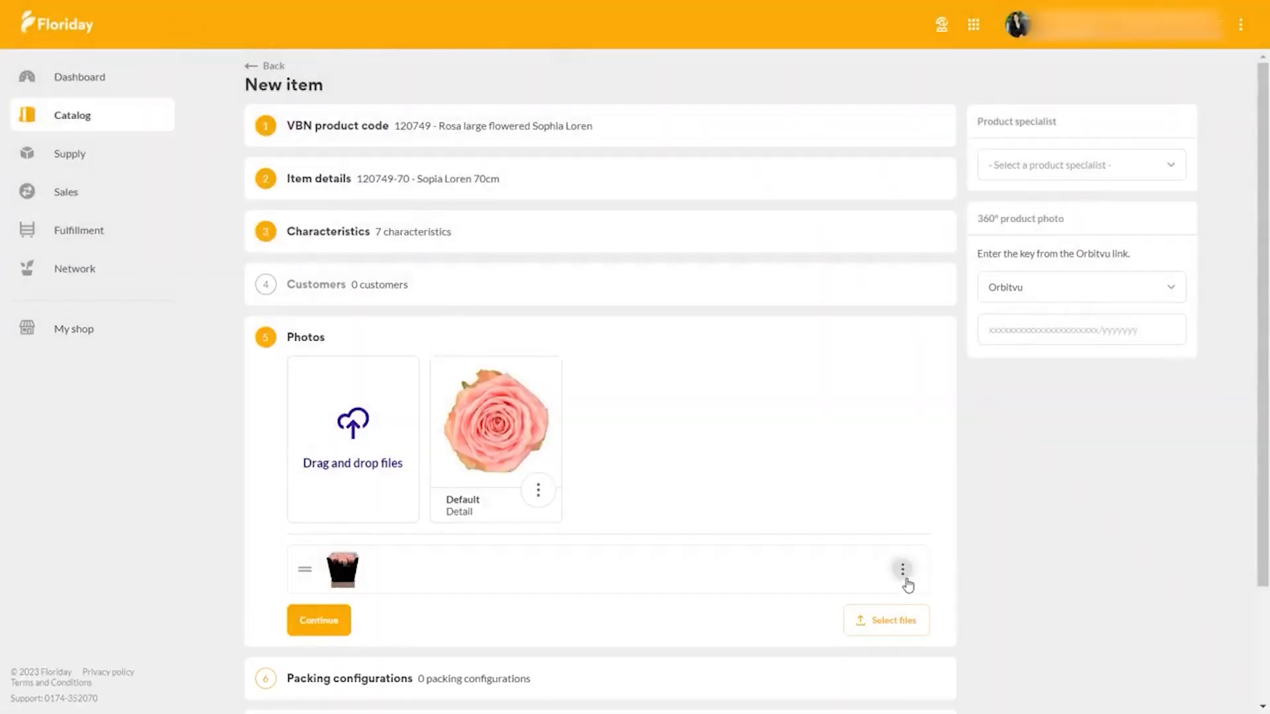
- Make the photo of the roses in their container the default photo and continue to the packing configurations
left_click(904, 573)
left_click(952, 666)
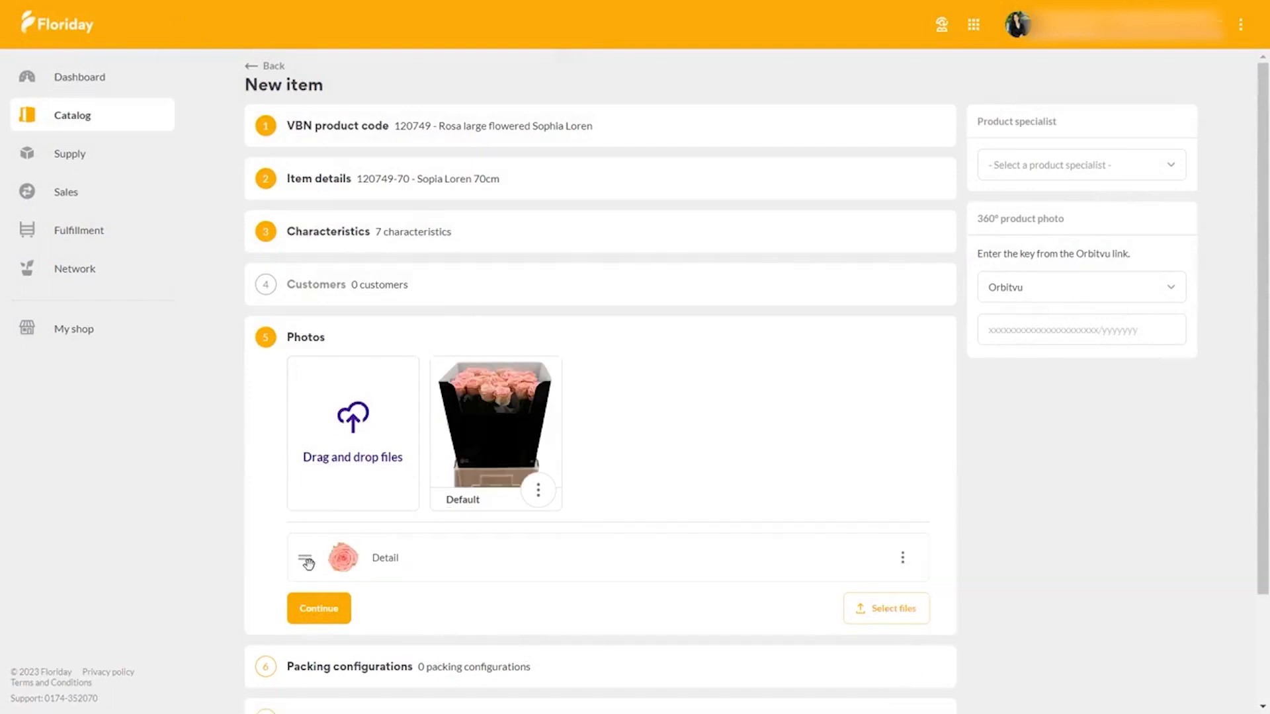
mouse_move(307, 563)
left_mouse_down()
mouse_move(312, 529)
mouse_move(272, 605)
mouse_move(291, 570)
left_mouse_up()
left_click(319, 605)
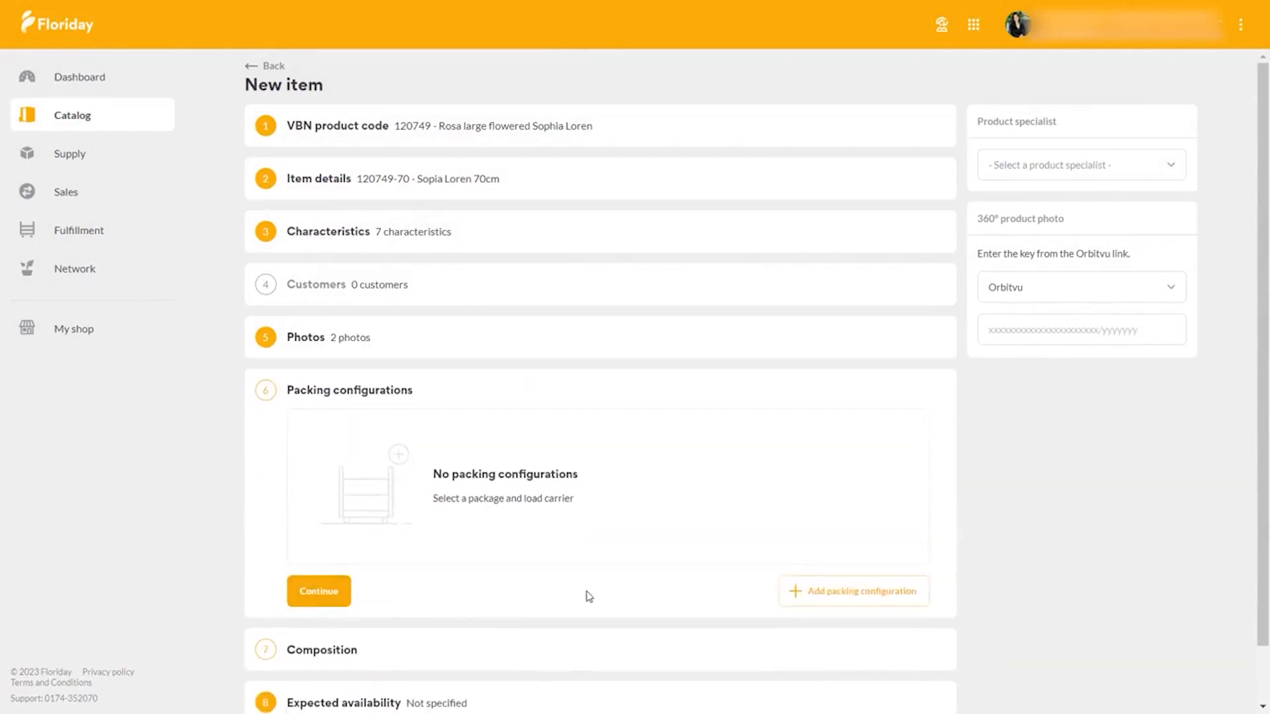
- Add a packing configuration with VBN package 997: Fc577+opzetrek(Fc597) and 50 pieces per package
left_click(832, 606)
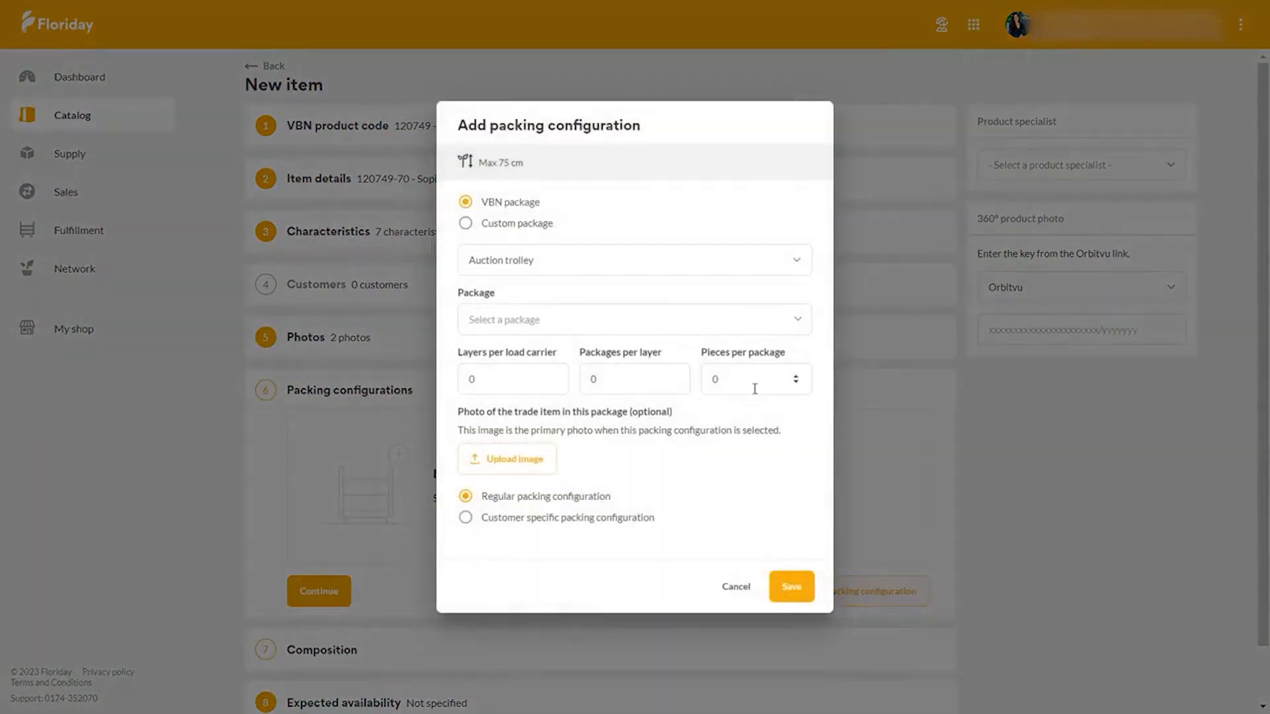
left_click(480, 321)
type("997")
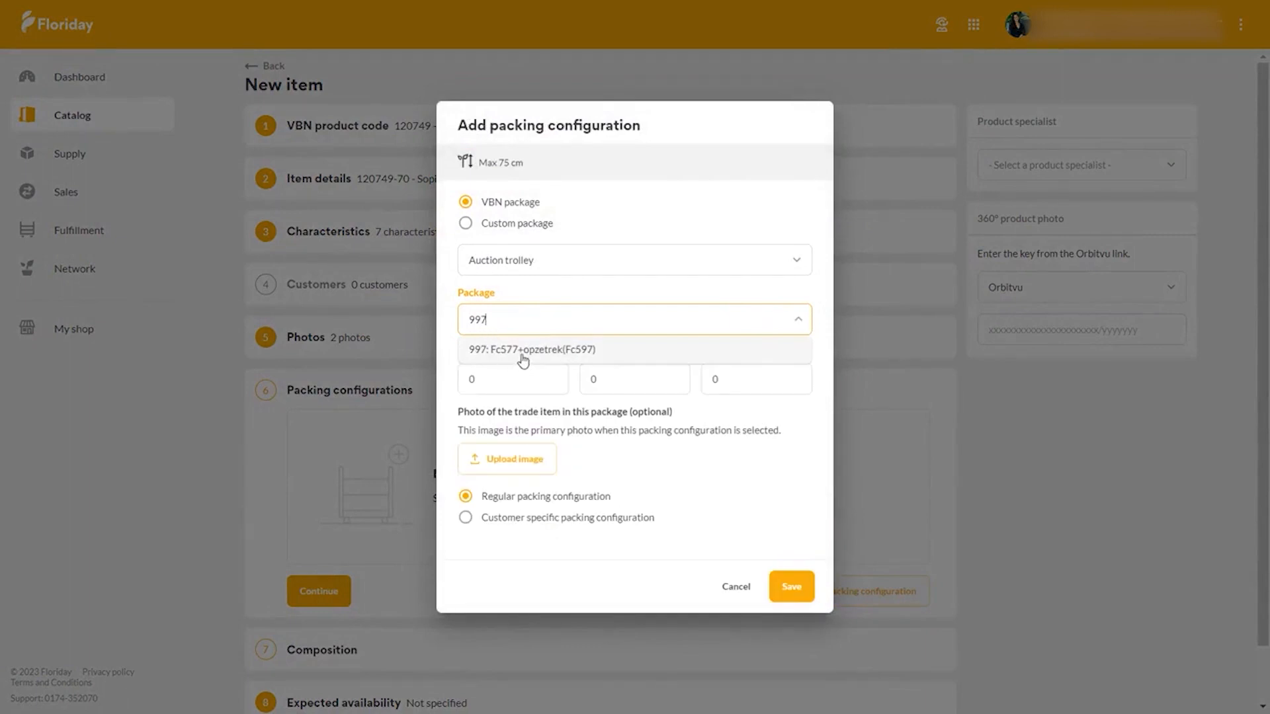
left_click(523, 351)
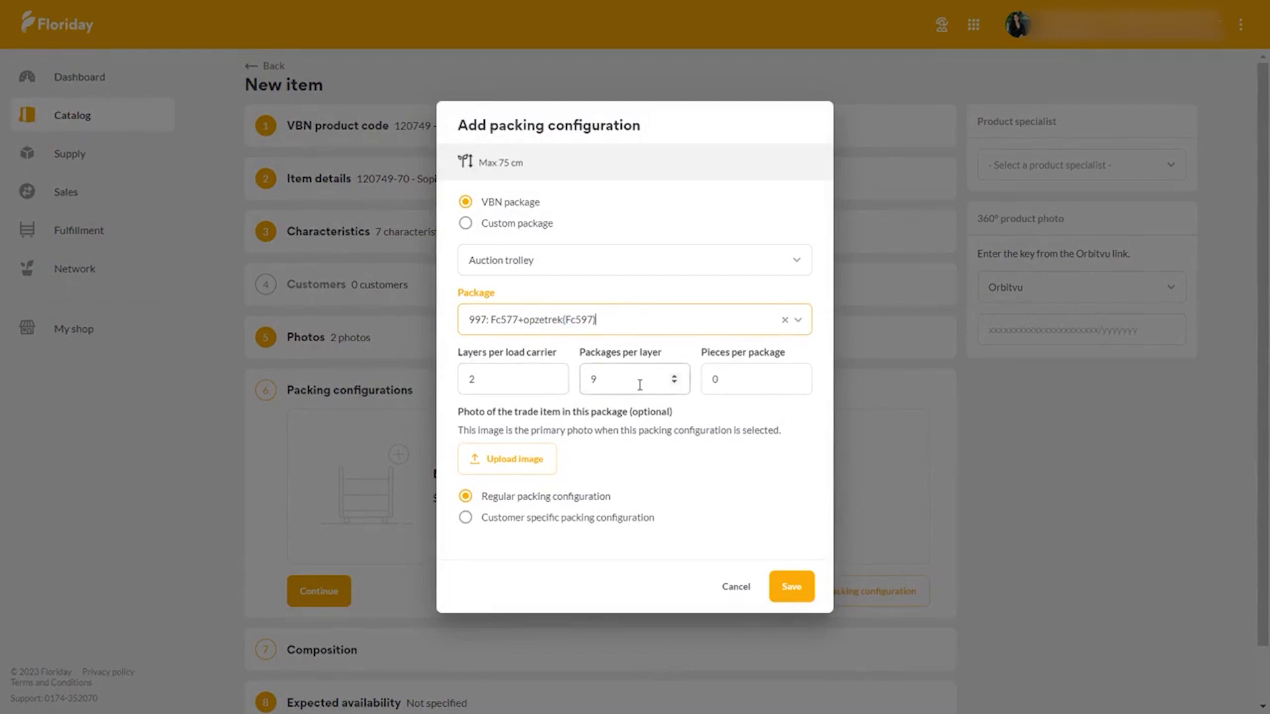
left_click(748, 375)
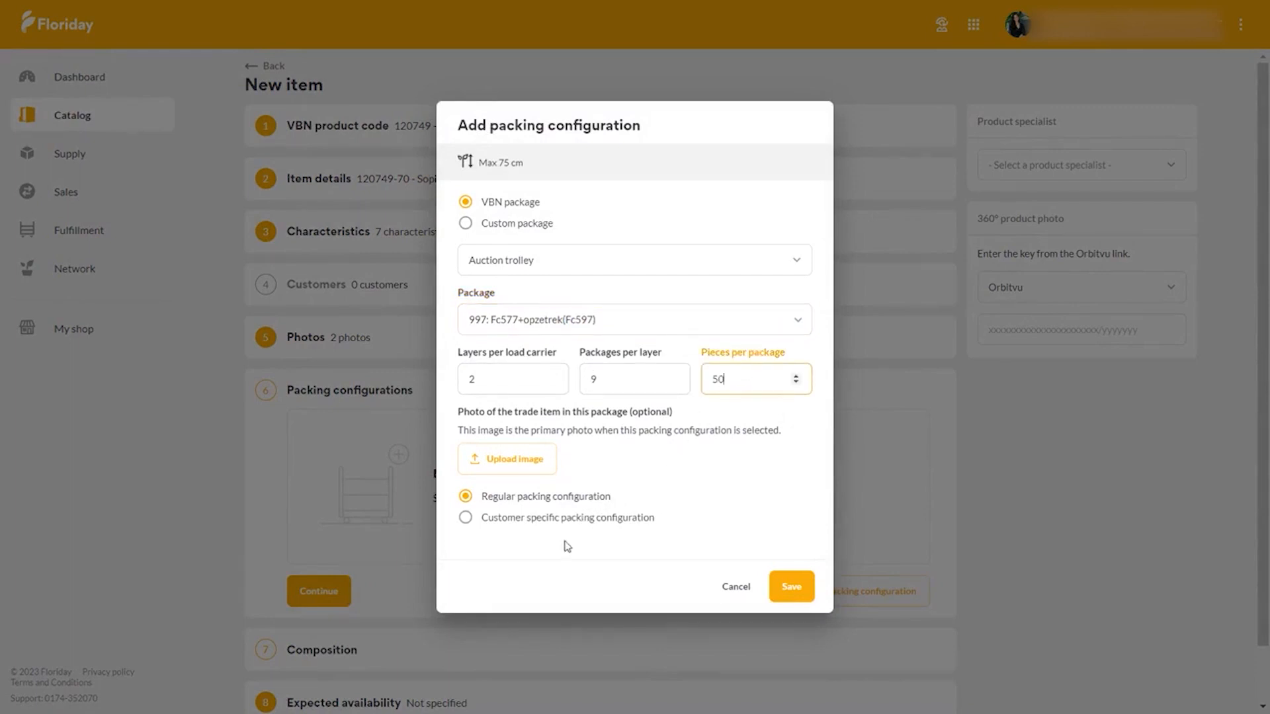
- Check the customer-specific option, set the configuration back to a regular packing configuration and save it
left_click(465, 519)
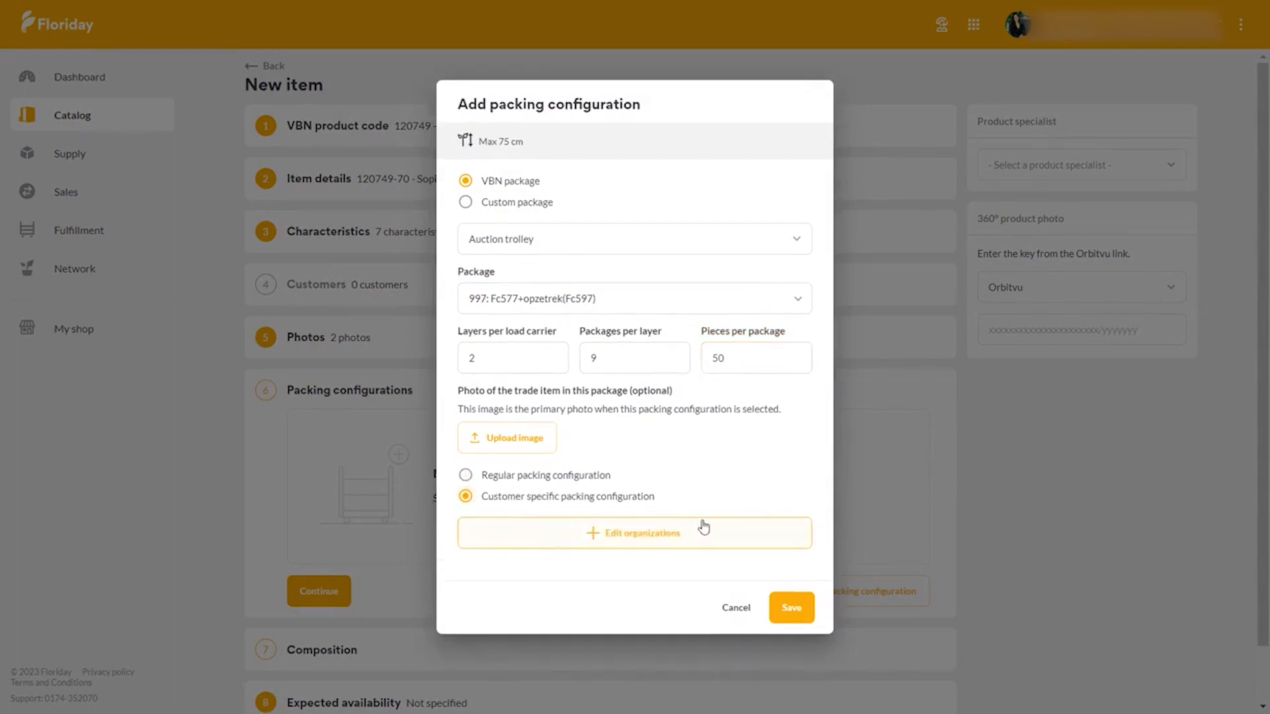
left_click(465, 475)
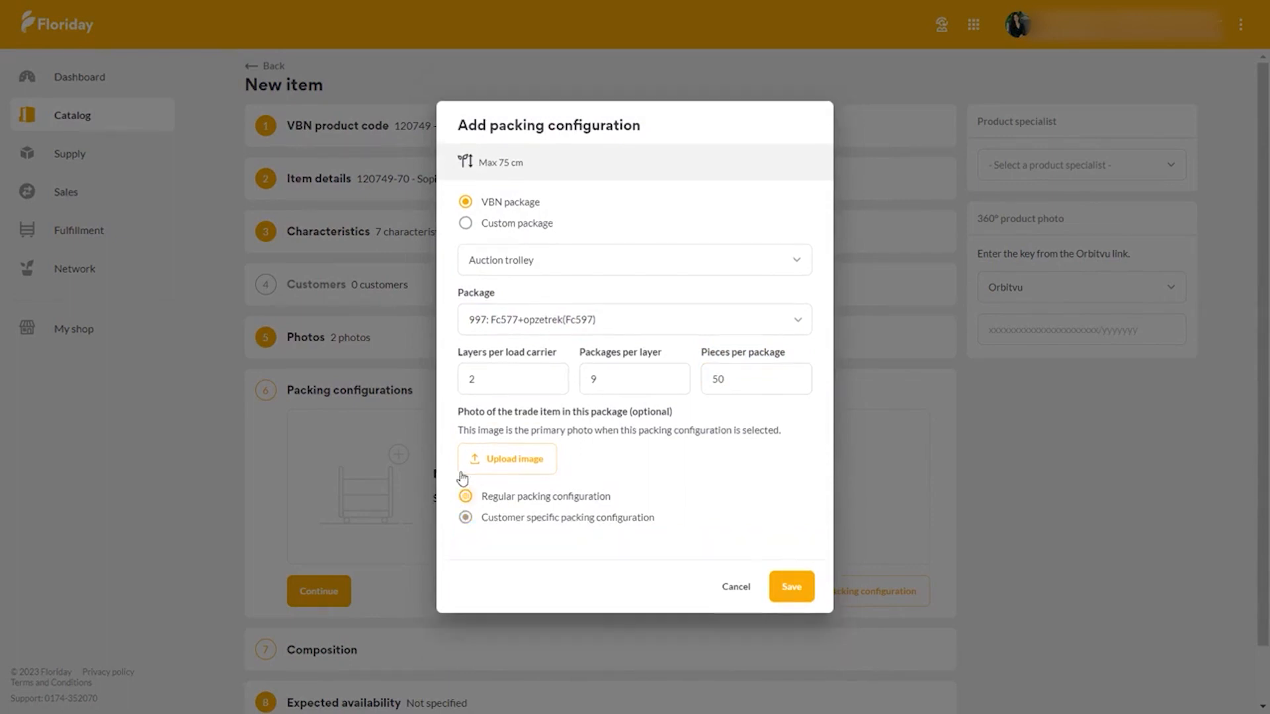
left_click(791, 588)
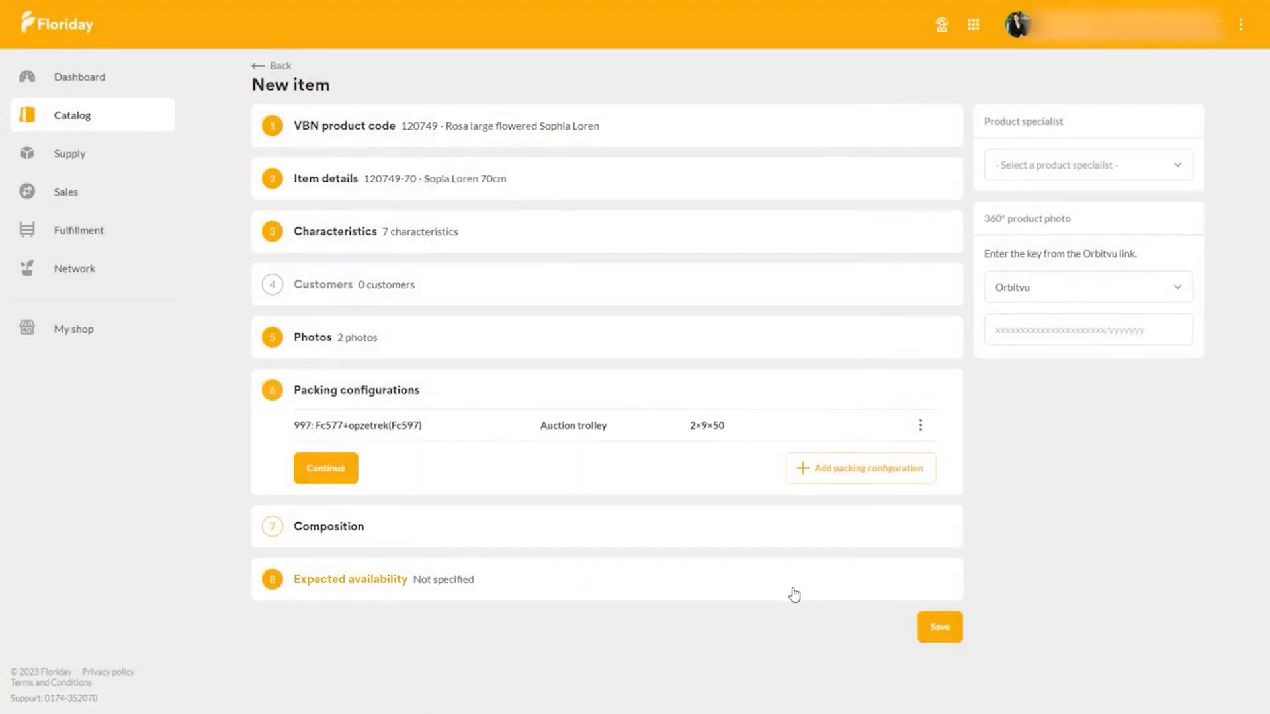
- Skip the composition section, set the expected availability to the specific periods weeks 1–14 and 19–29, and save the new item
left_click(325, 470)
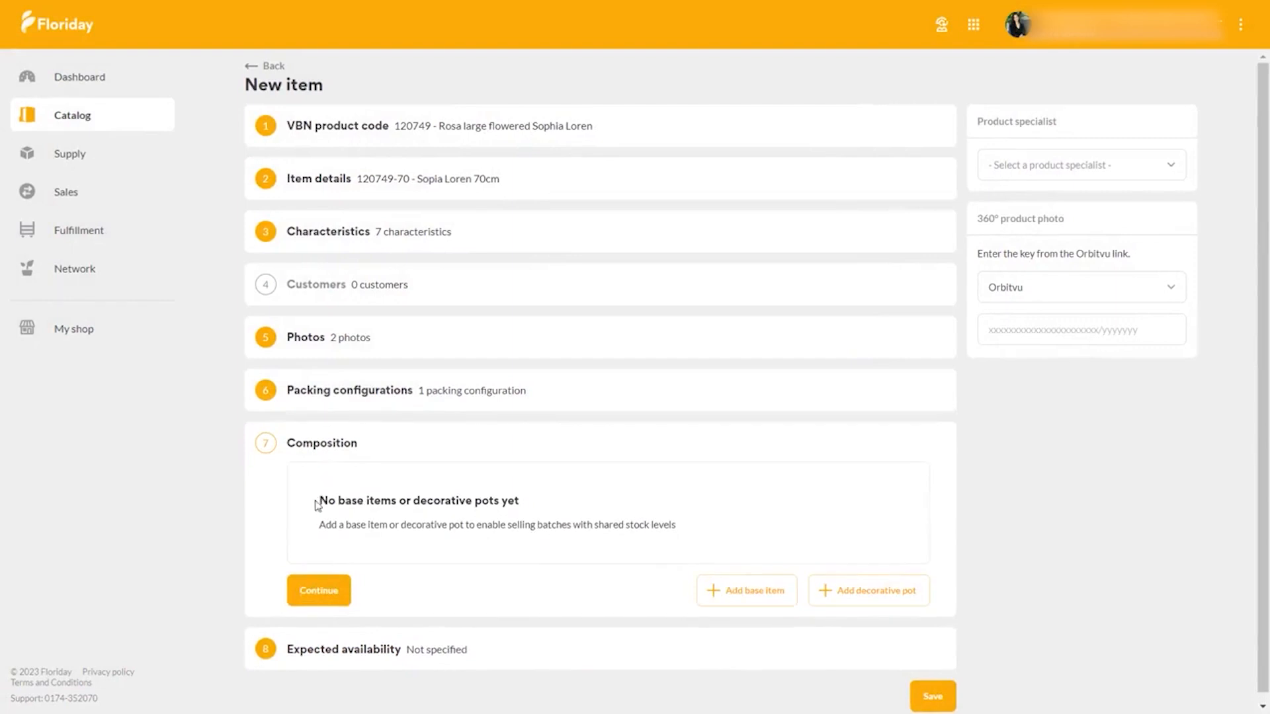
left_click(339, 605)
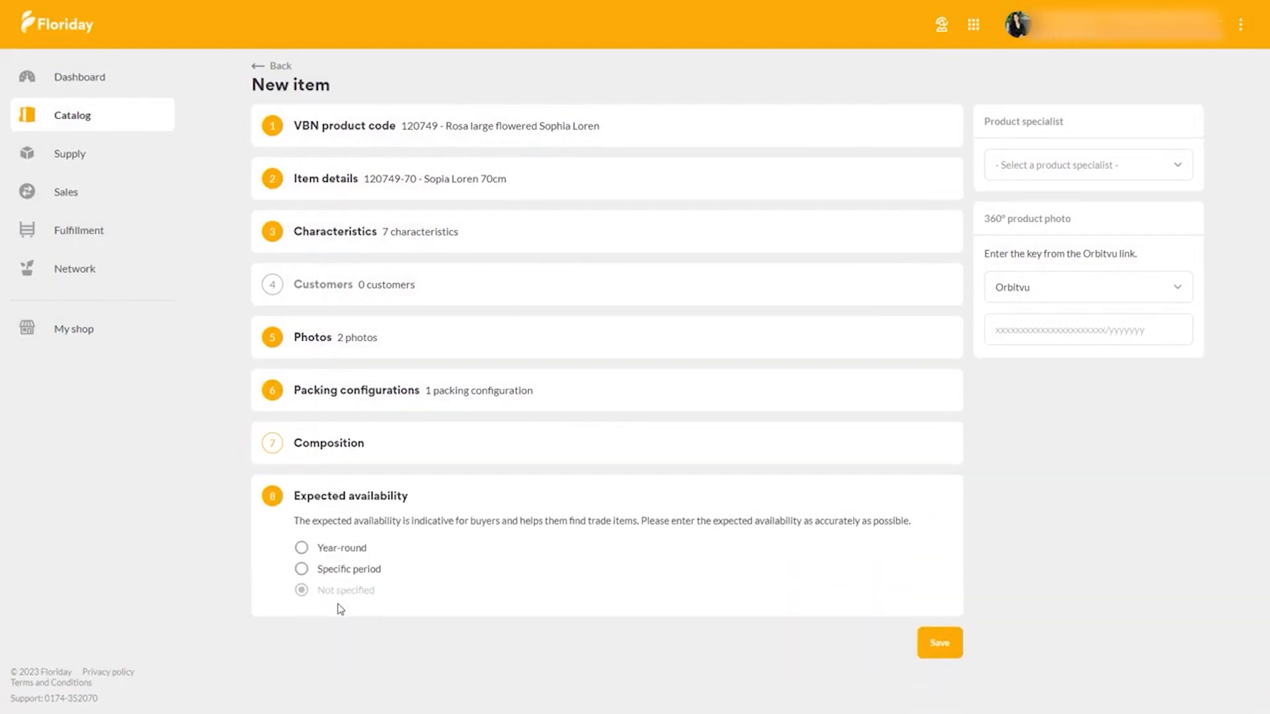
left_click(301, 570)
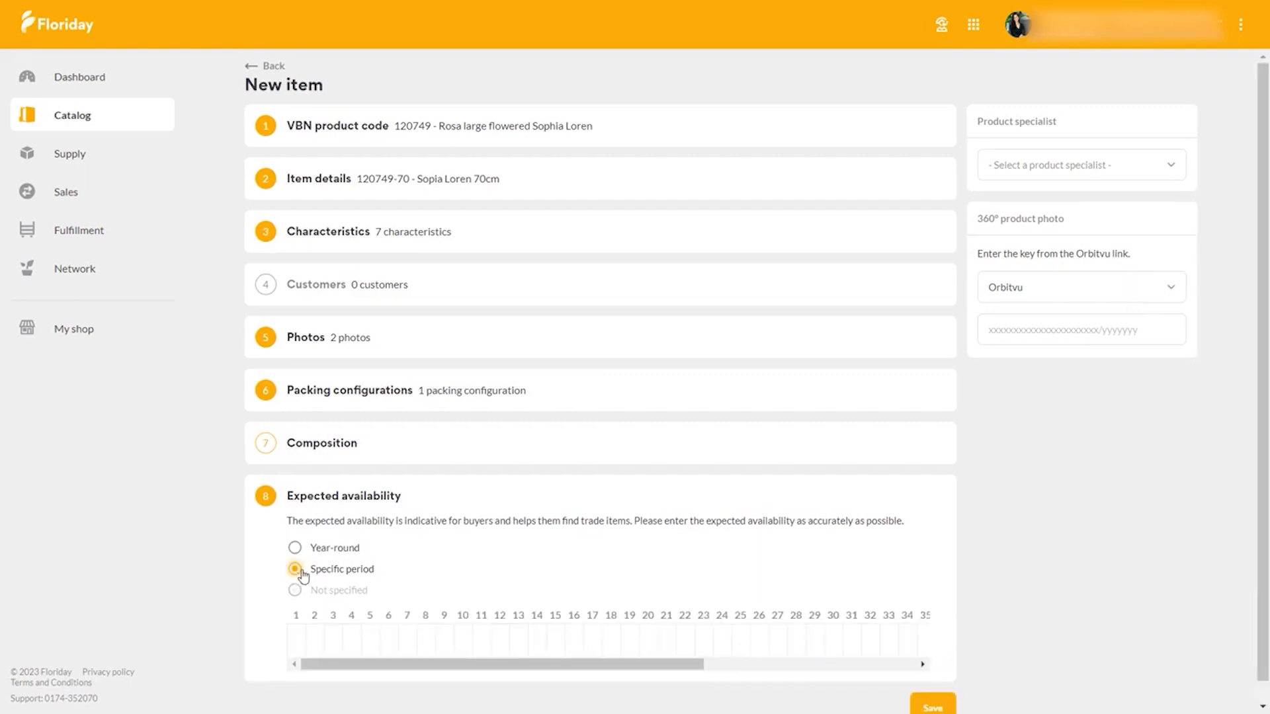
left_click_drag(303, 643, 545, 649)
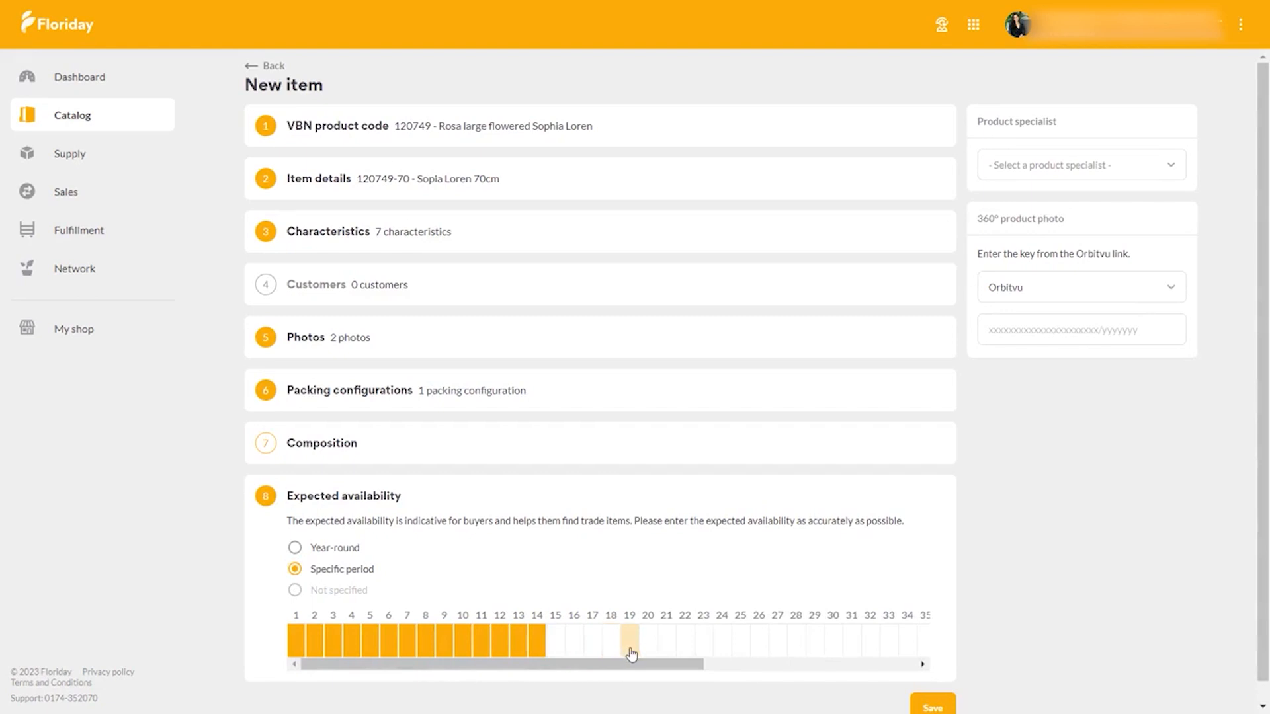
left_click_drag(629, 645, 816, 651)
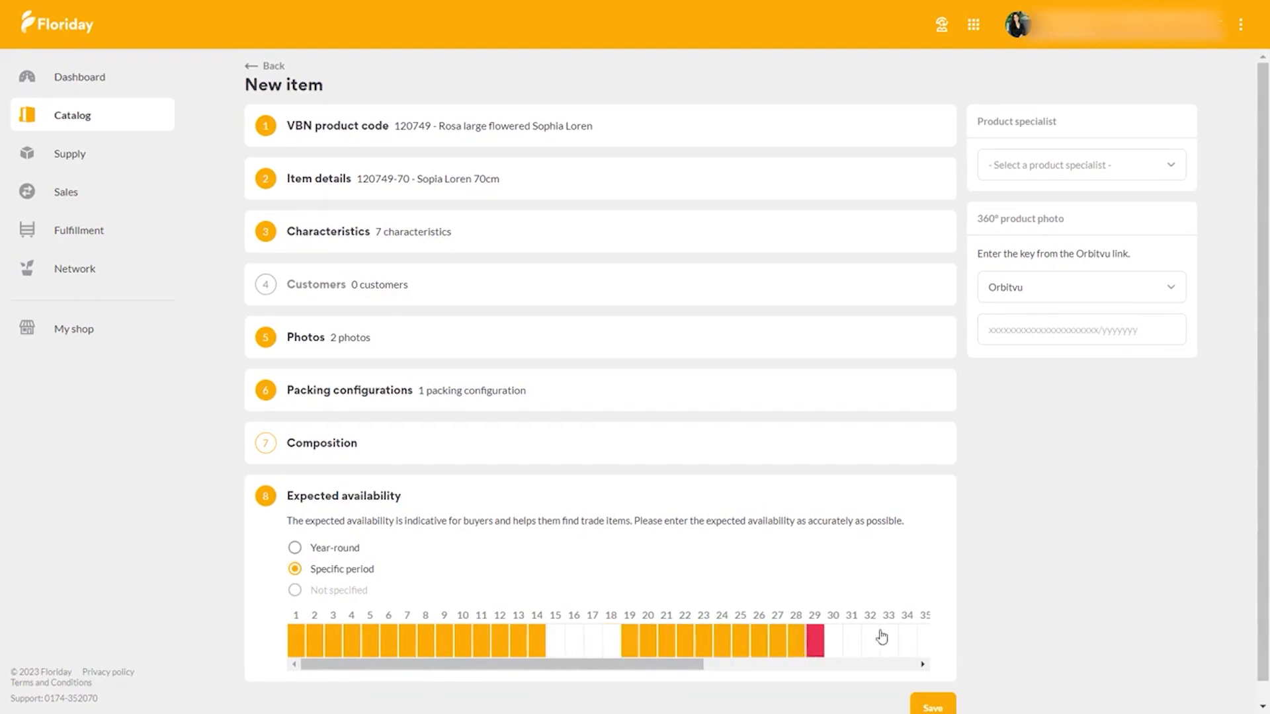
scroll(997, 603, "down", 1)
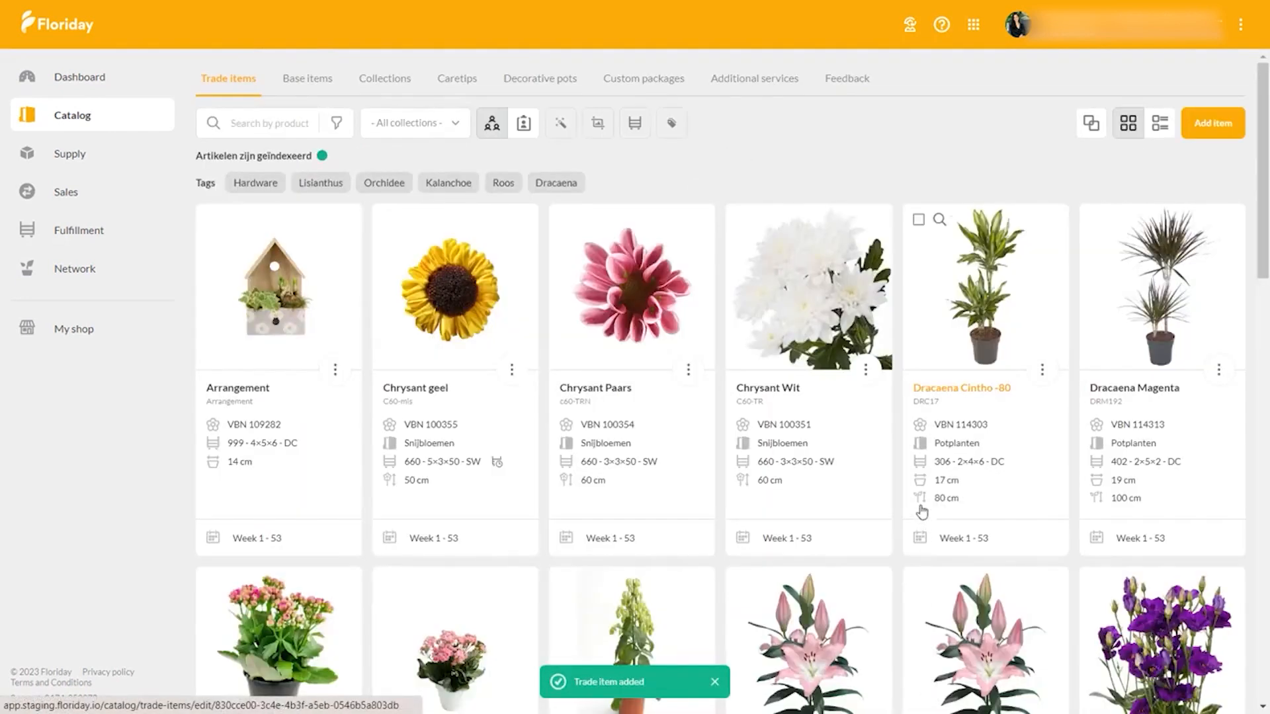
- Copy the Sopia Loren 70cm trade item with the code 120749-80 and the name Sopia Loren 80cm
scroll(727, 452, "down", 15)
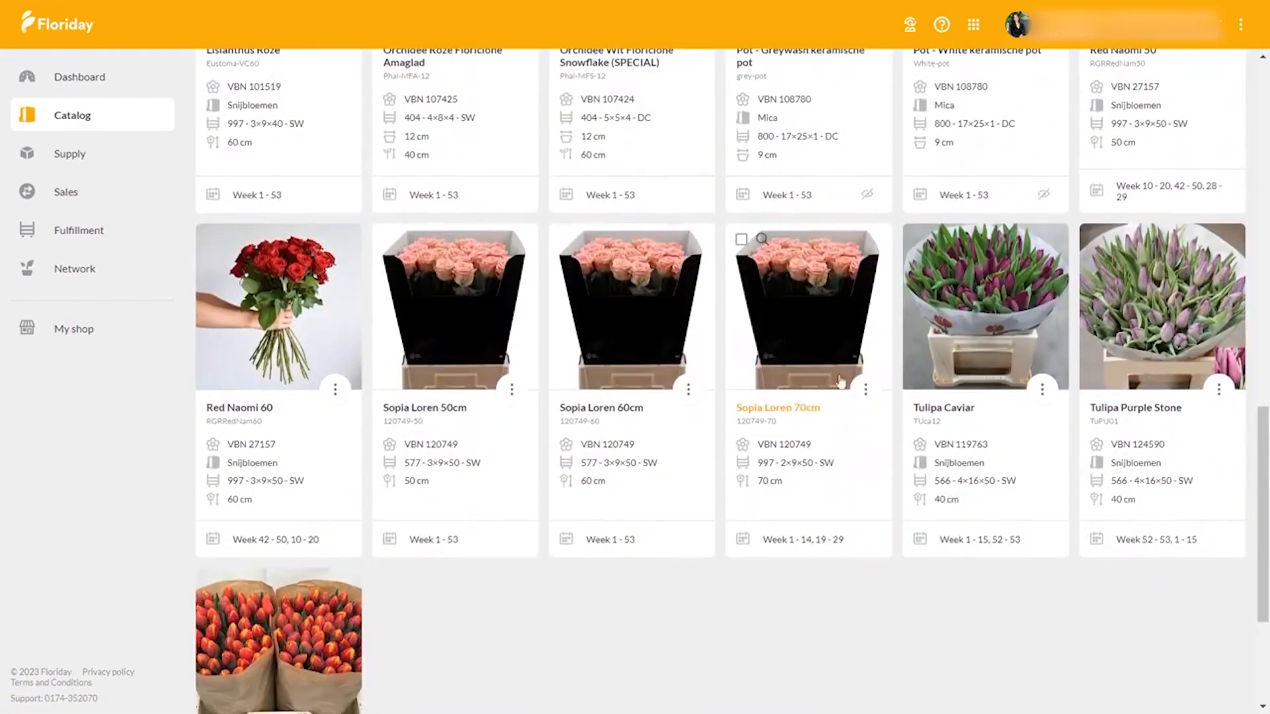
left_click(865, 389)
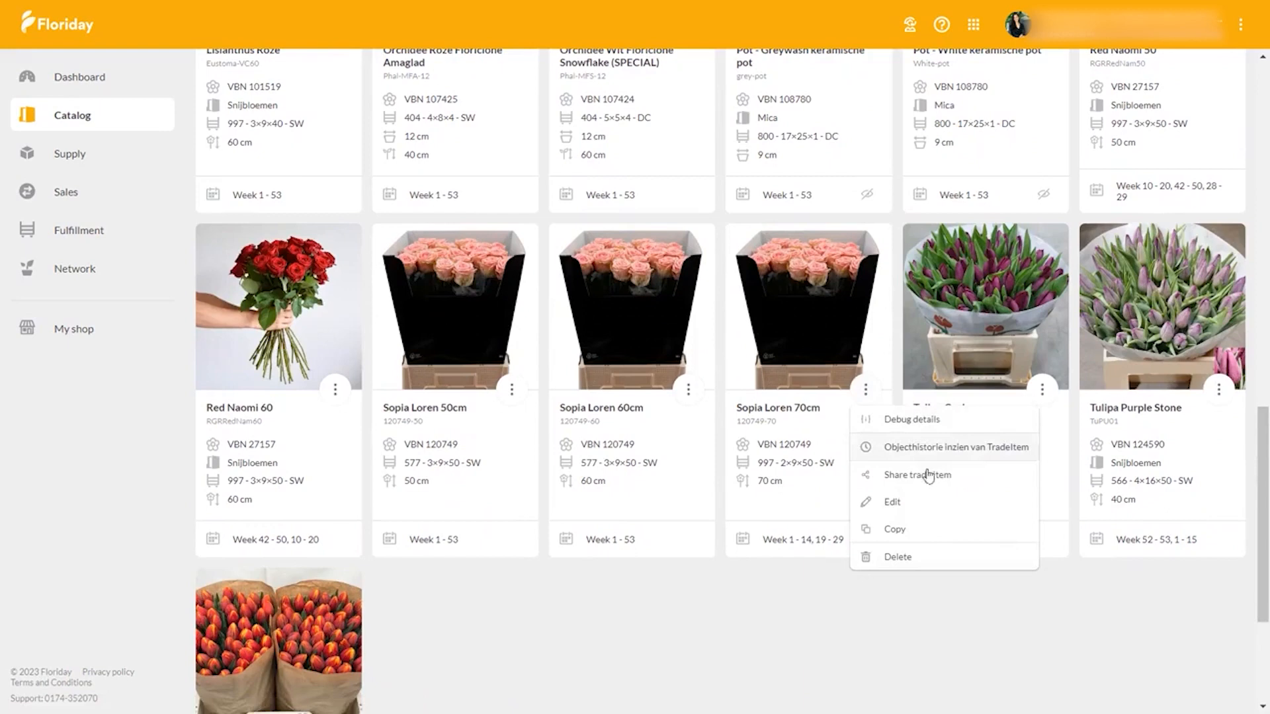
left_click(913, 530)
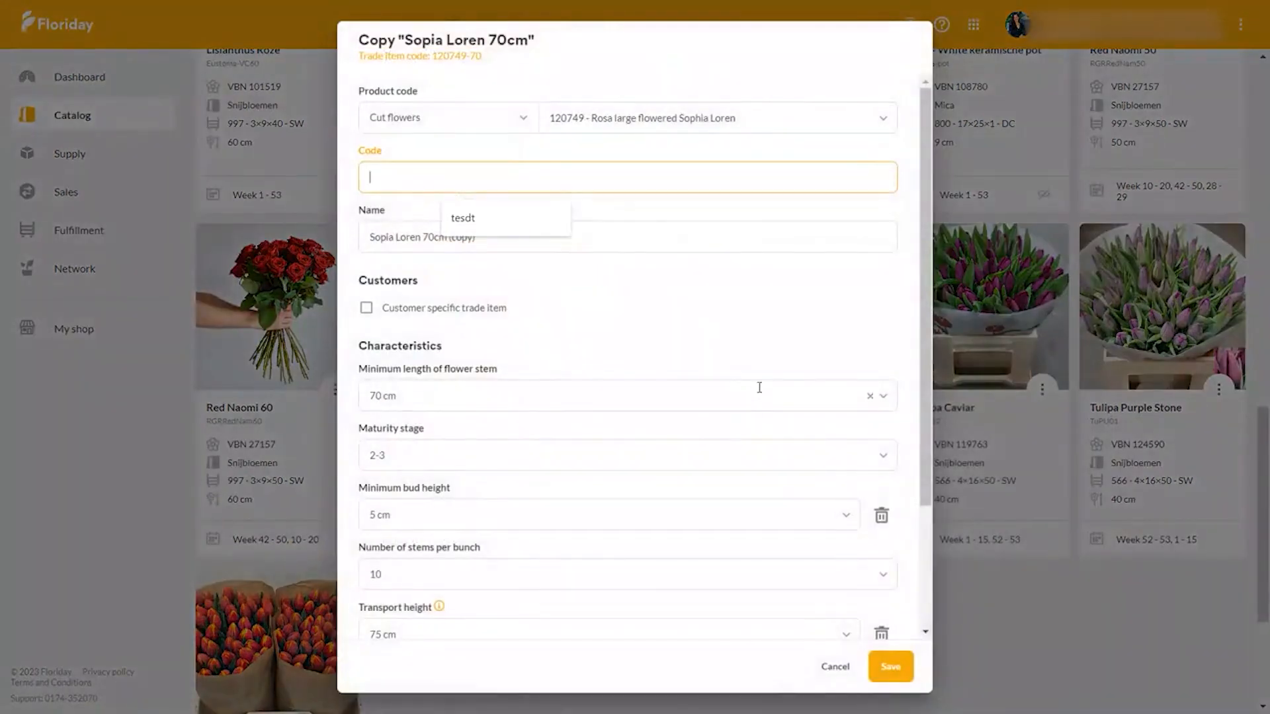
type("12074")
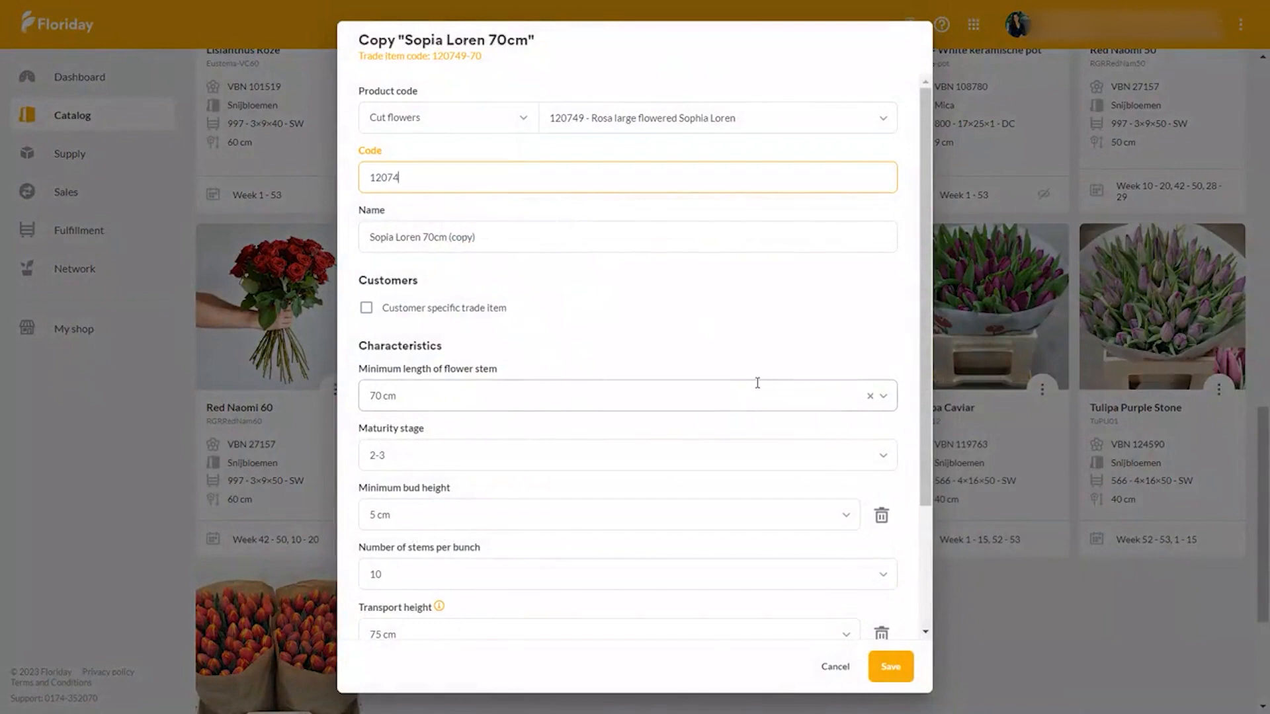
type("9-80")
left_click(609, 232)
key("BackSpace")
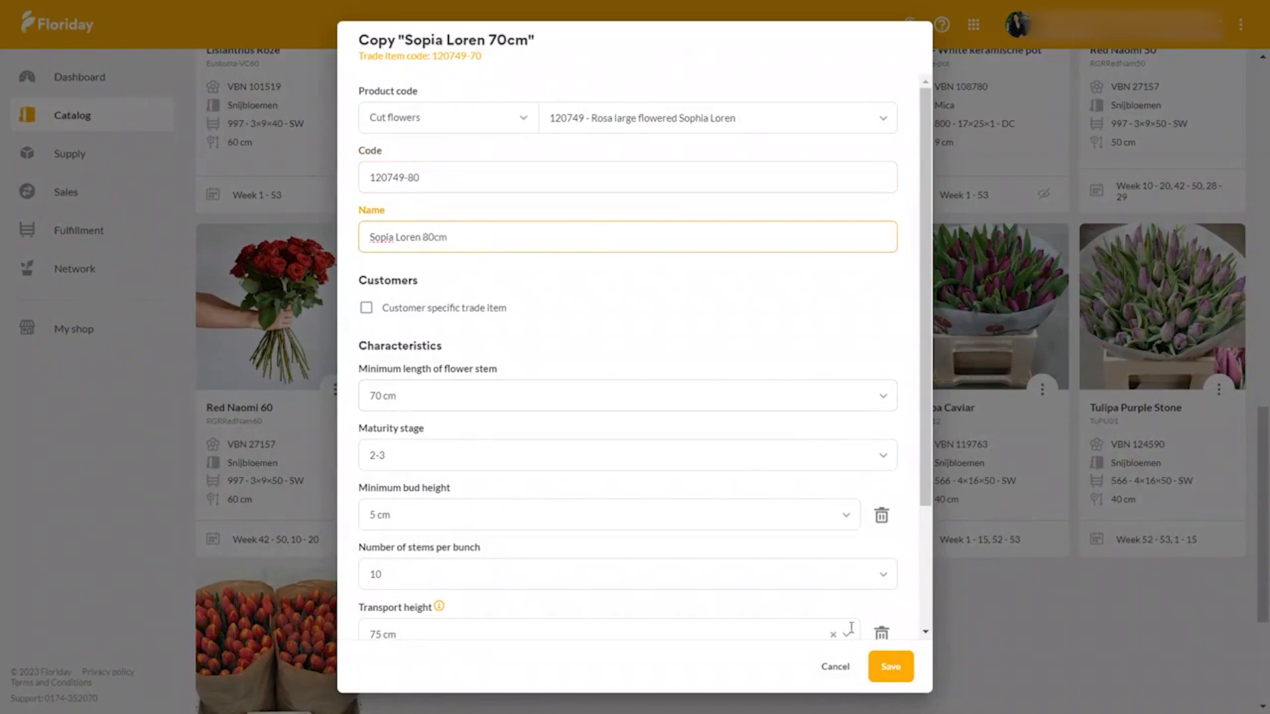
left_click(901, 672)
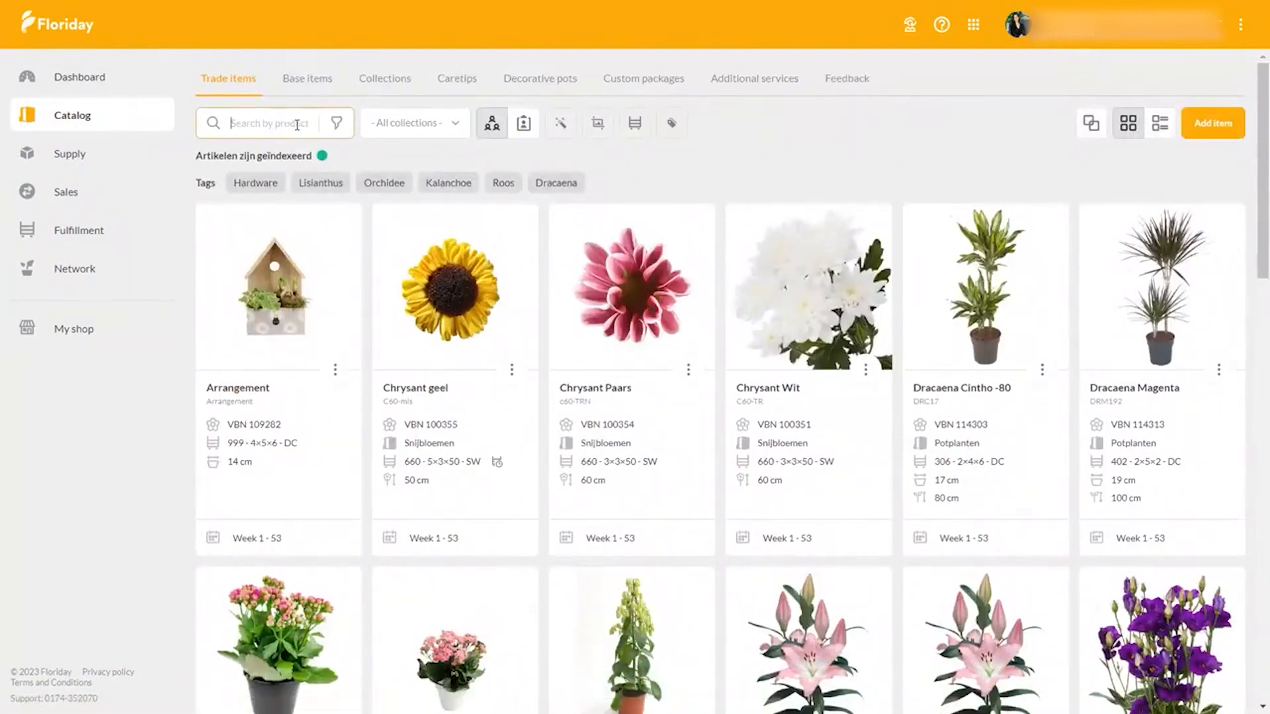
- Open the filters of the trade item catalog and check the collections filter
left_click(337, 124)
left_click(458, 129)
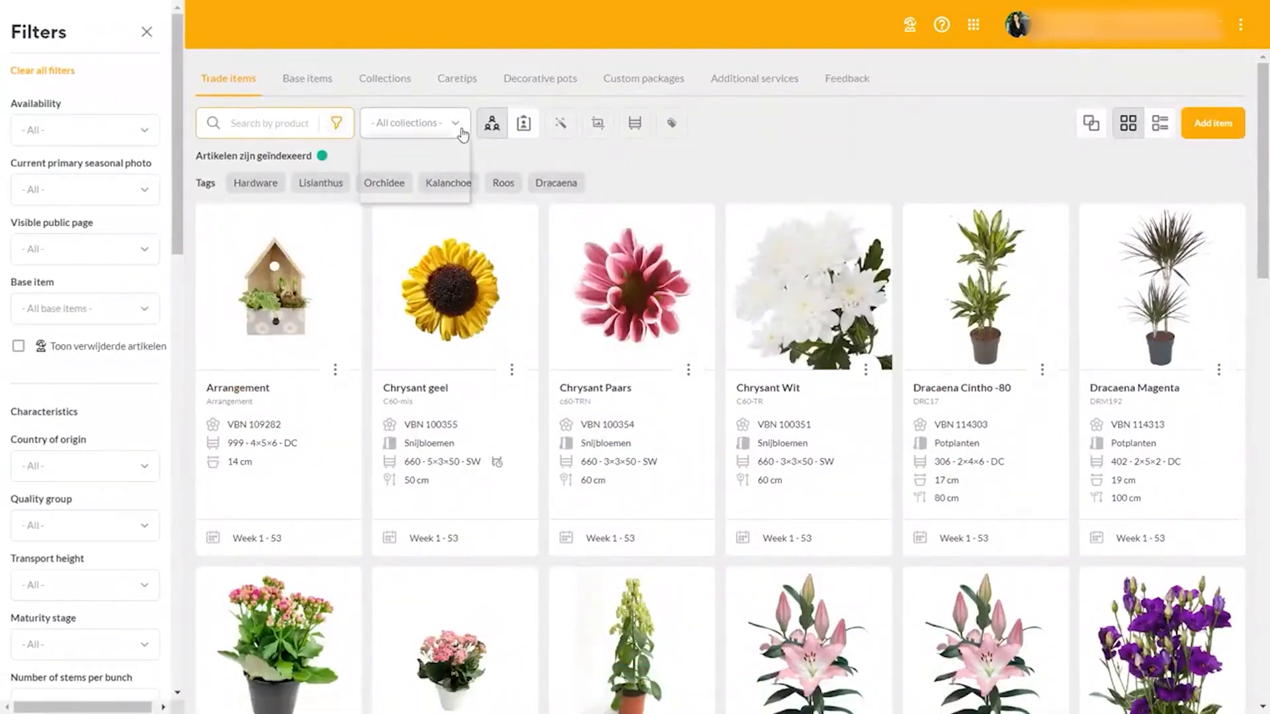
left_click(516, 173)
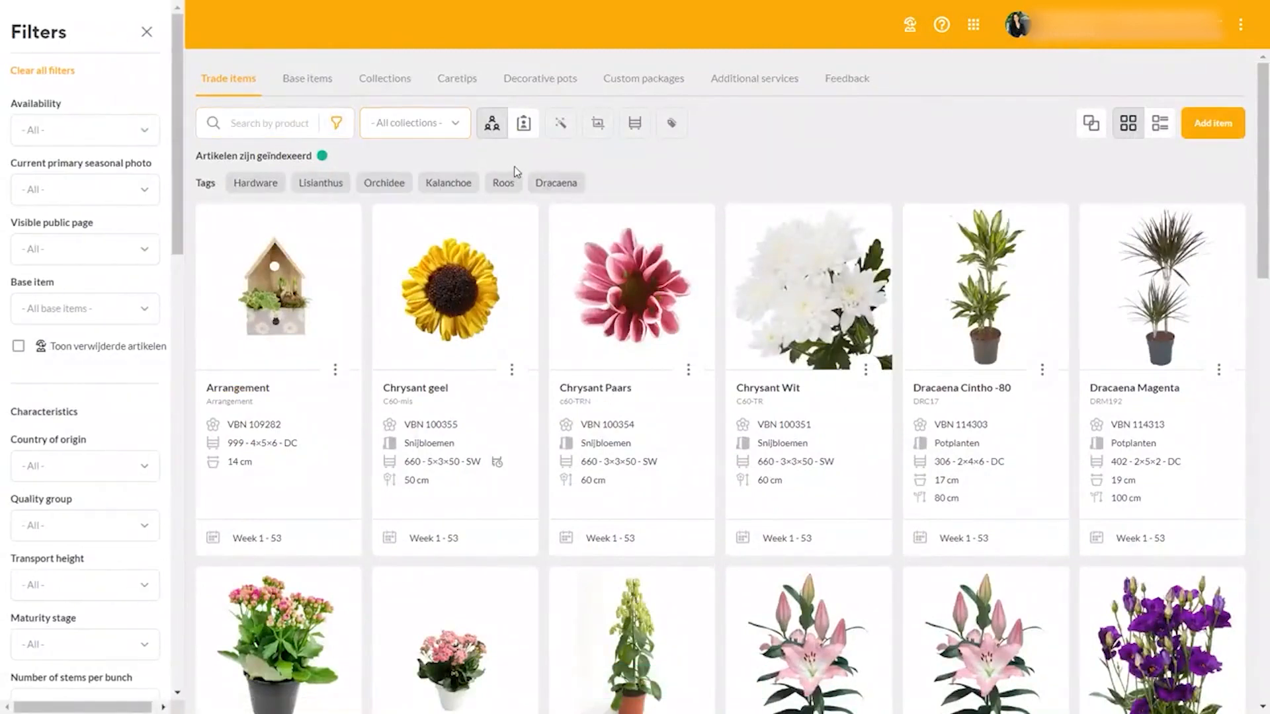
- View the customer-specific trade items and return to the general trade items
left_click(524, 126)
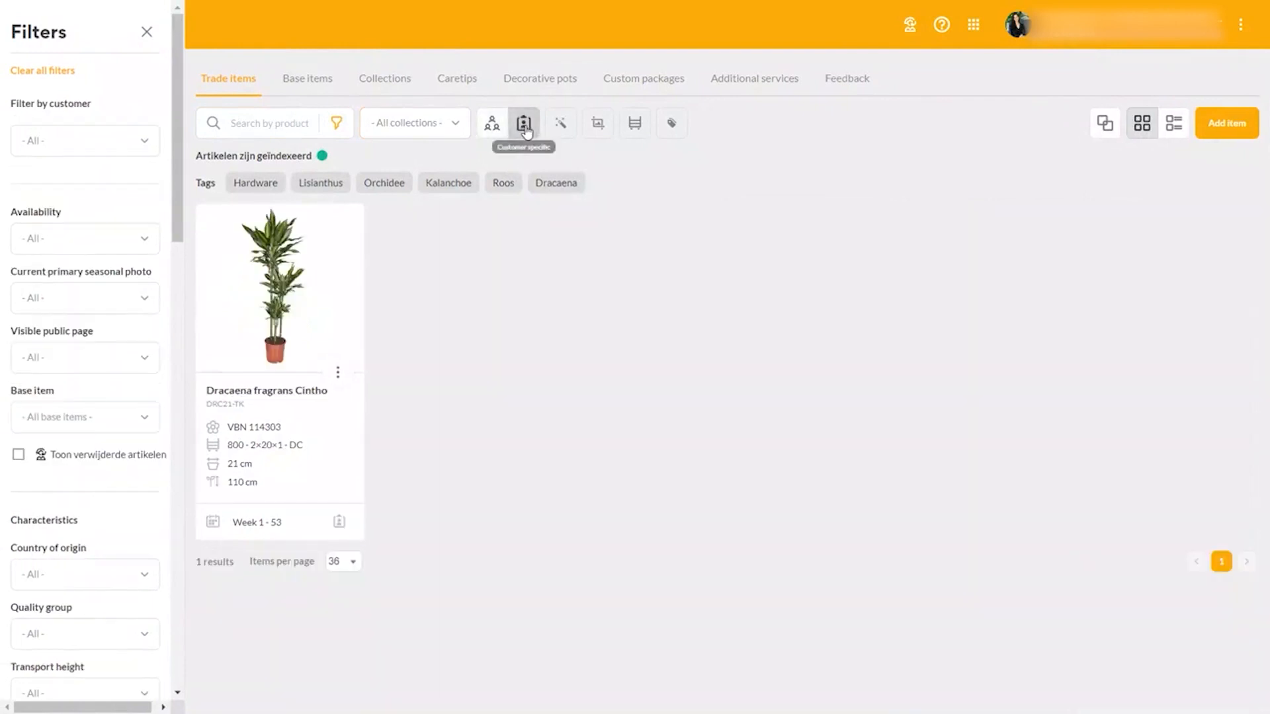
mouse_move(340, 523)
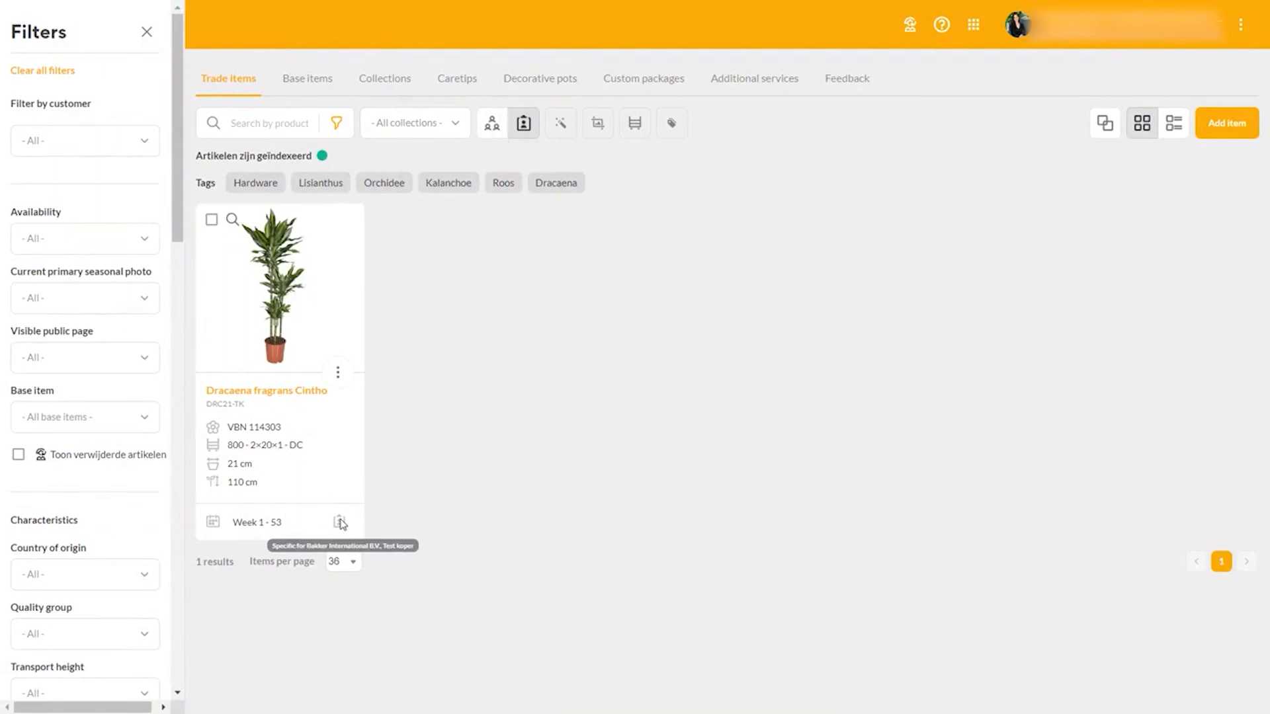
left_click(493, 123)
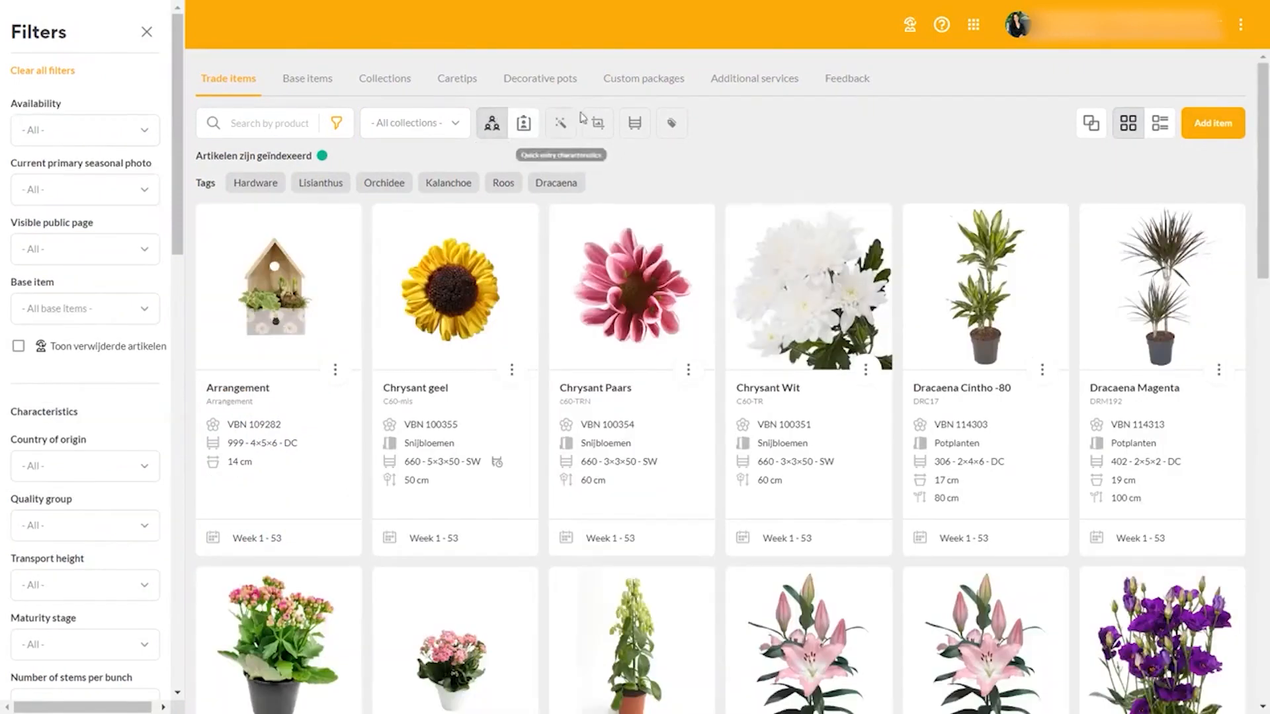
- Try the quick entry of characteristics by setting the Arrangement item's pot content to 1.5 litre, and leave without saving
left_click(556, 127)
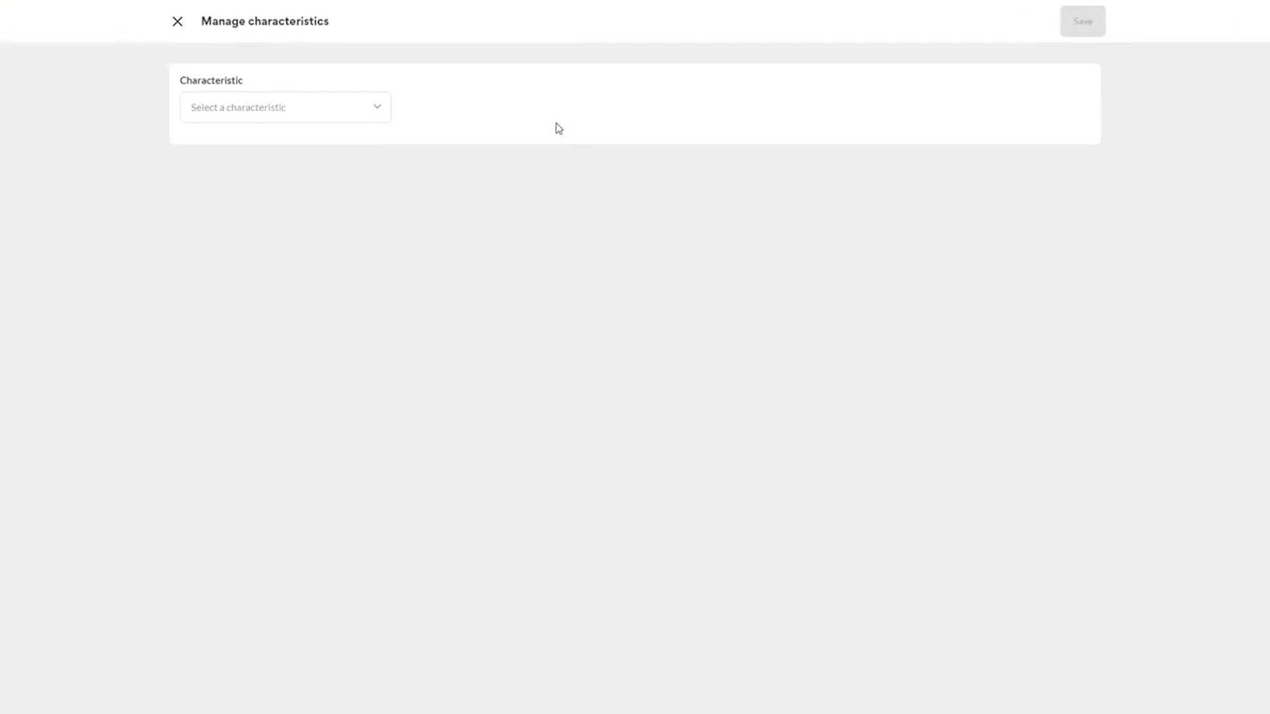
left_click(370, 115)
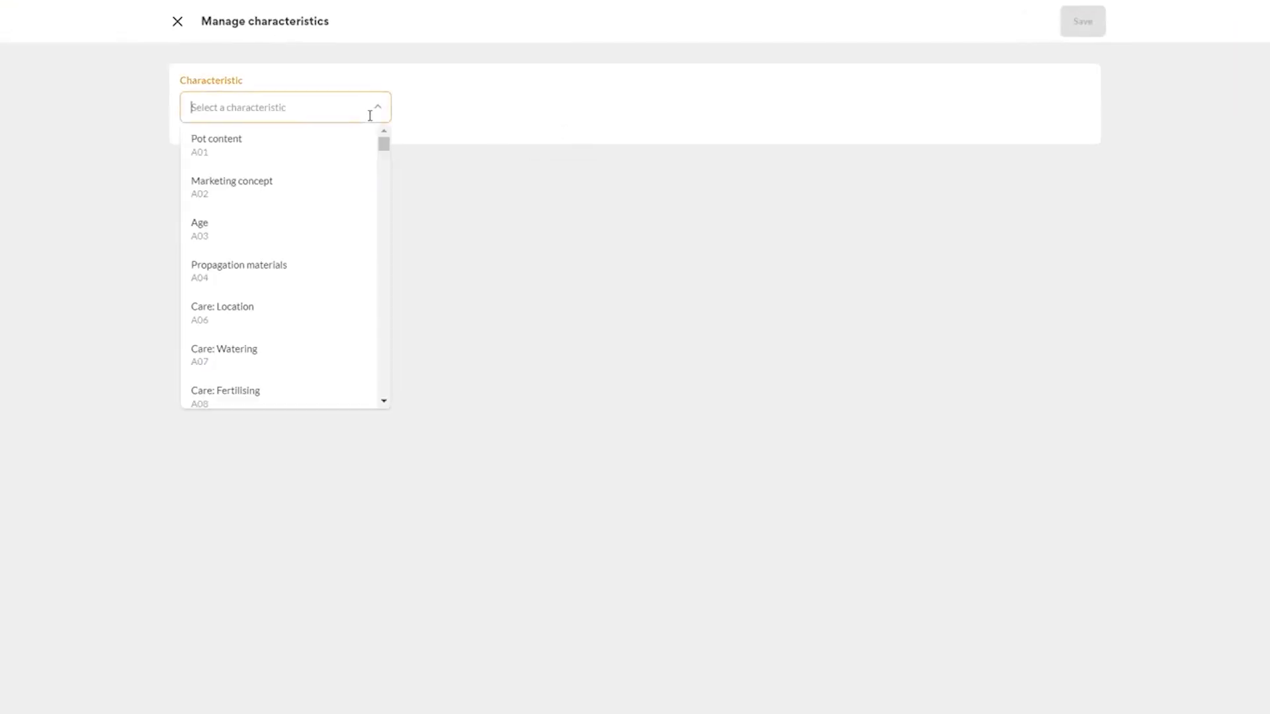
left_click(305, 162)
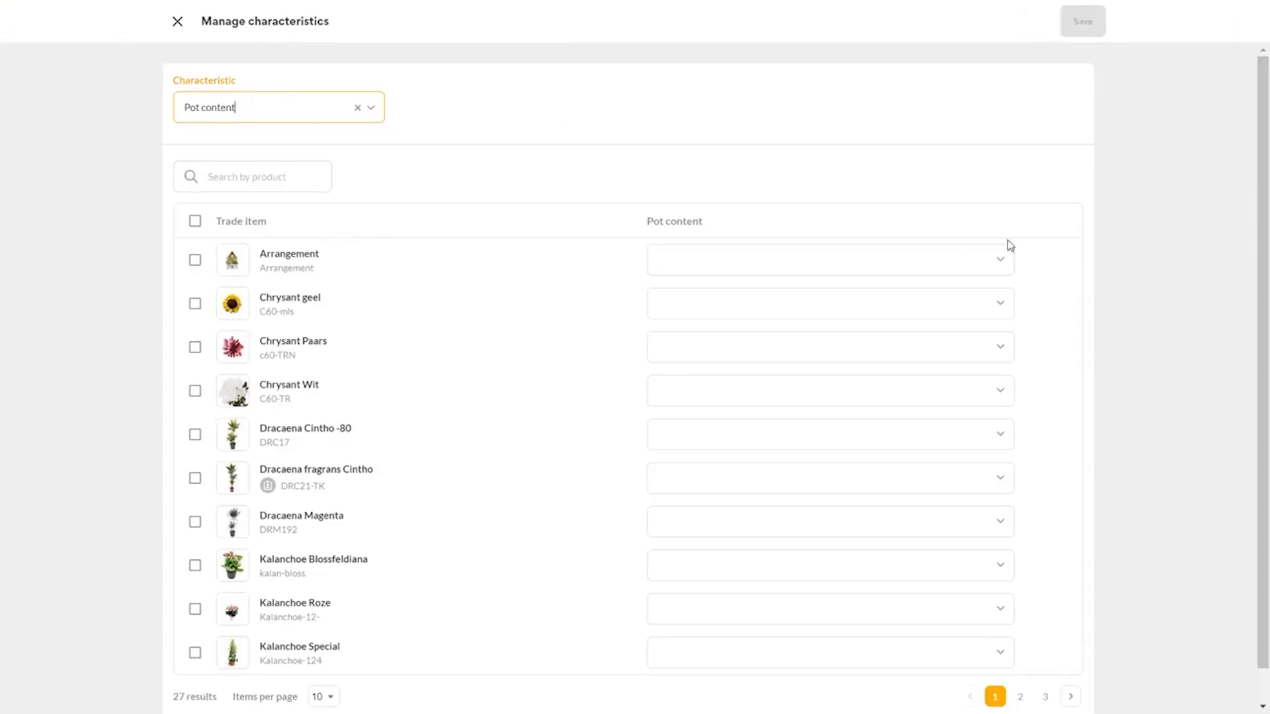
left_click(1000, 261)
left_click(910, 346)
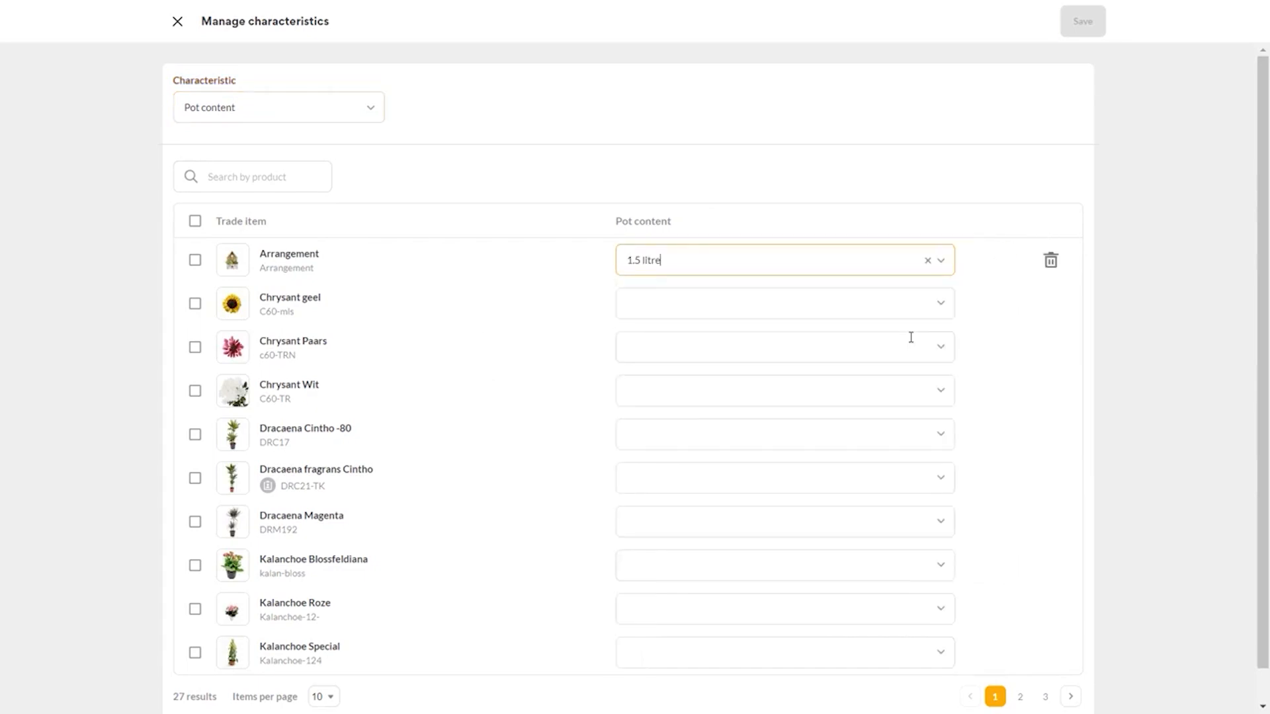
left_click(952, 311)
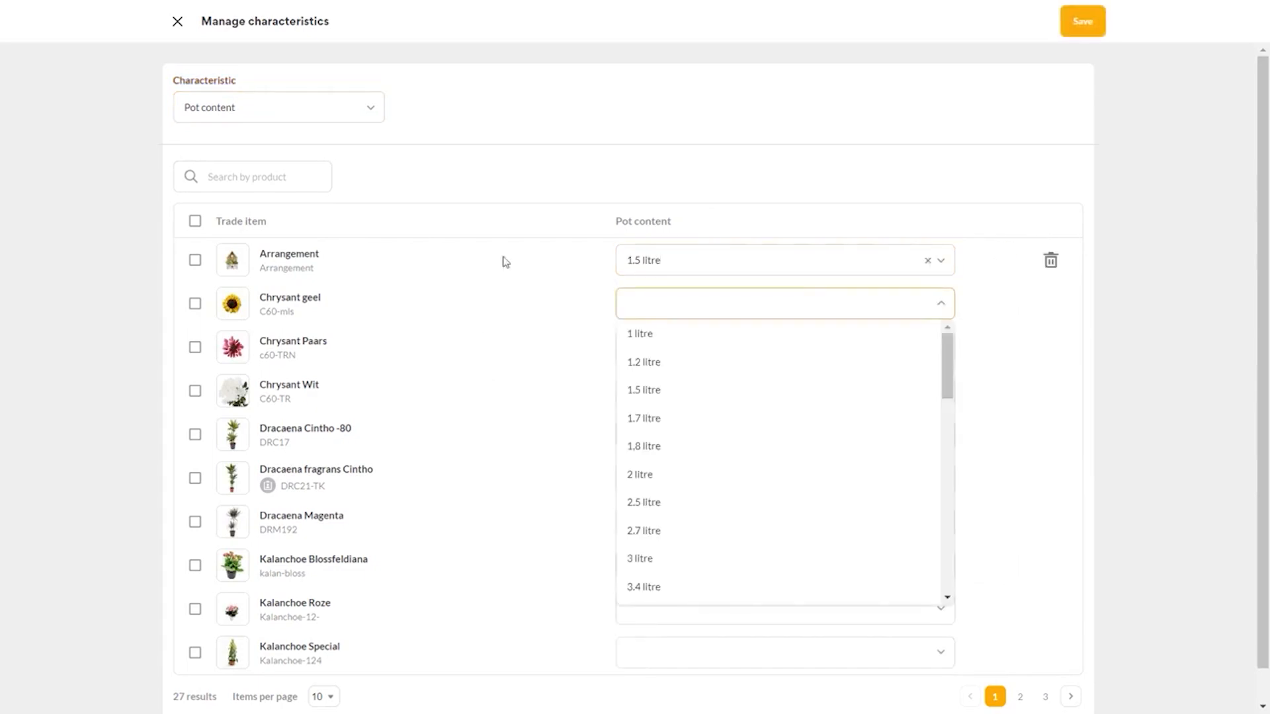
left_click(178, 21)
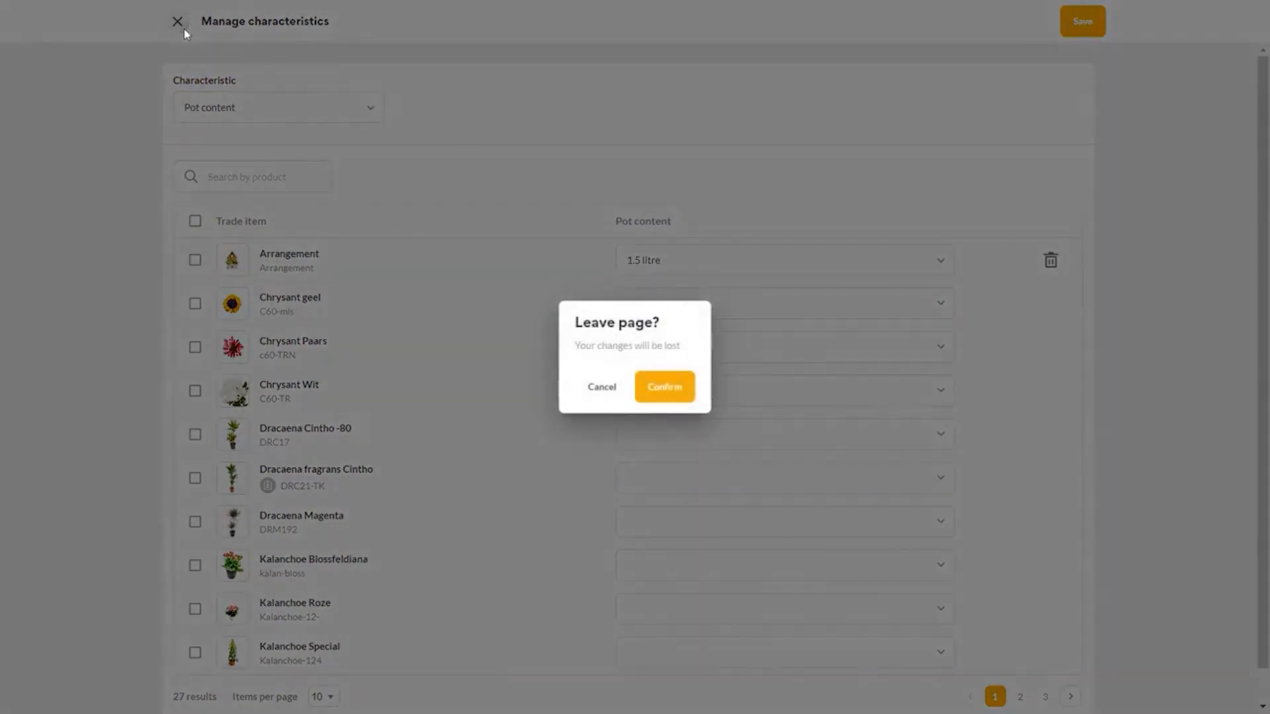
left_click(665, 387)
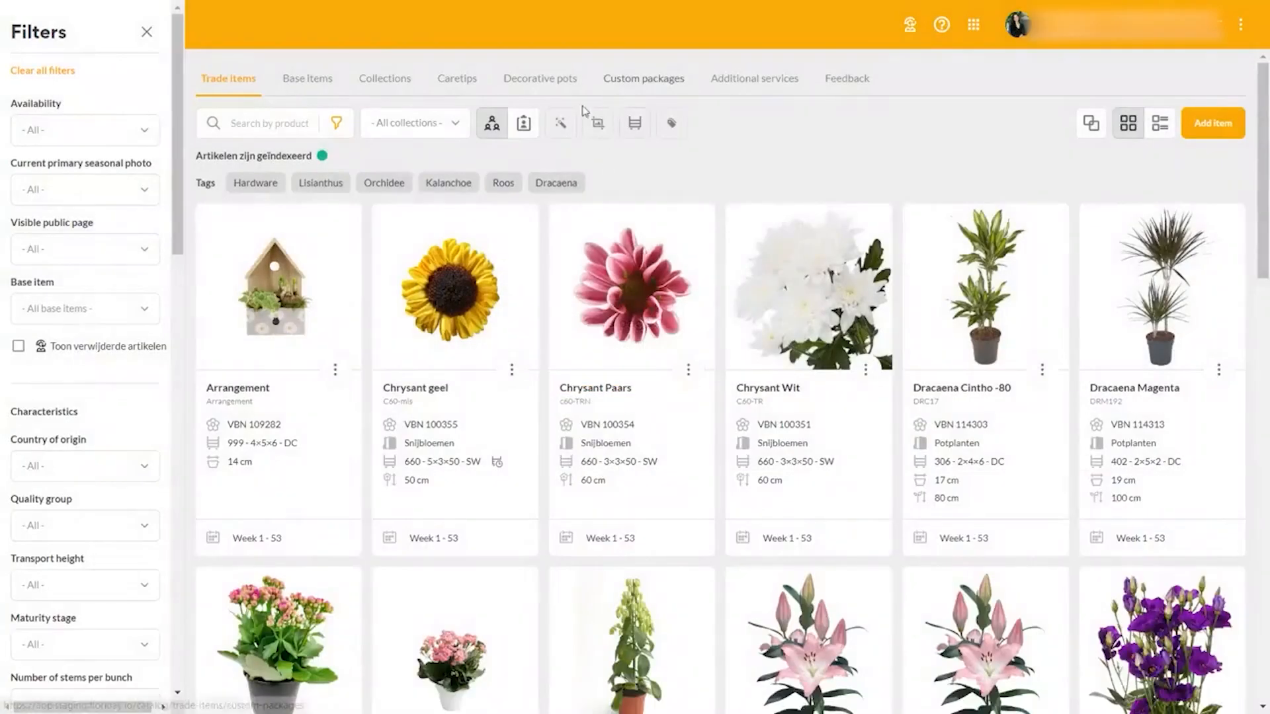
- View the quick entry of packing configurations for the trade items, return to the catalog and display it as a list
left_click(634, 125)
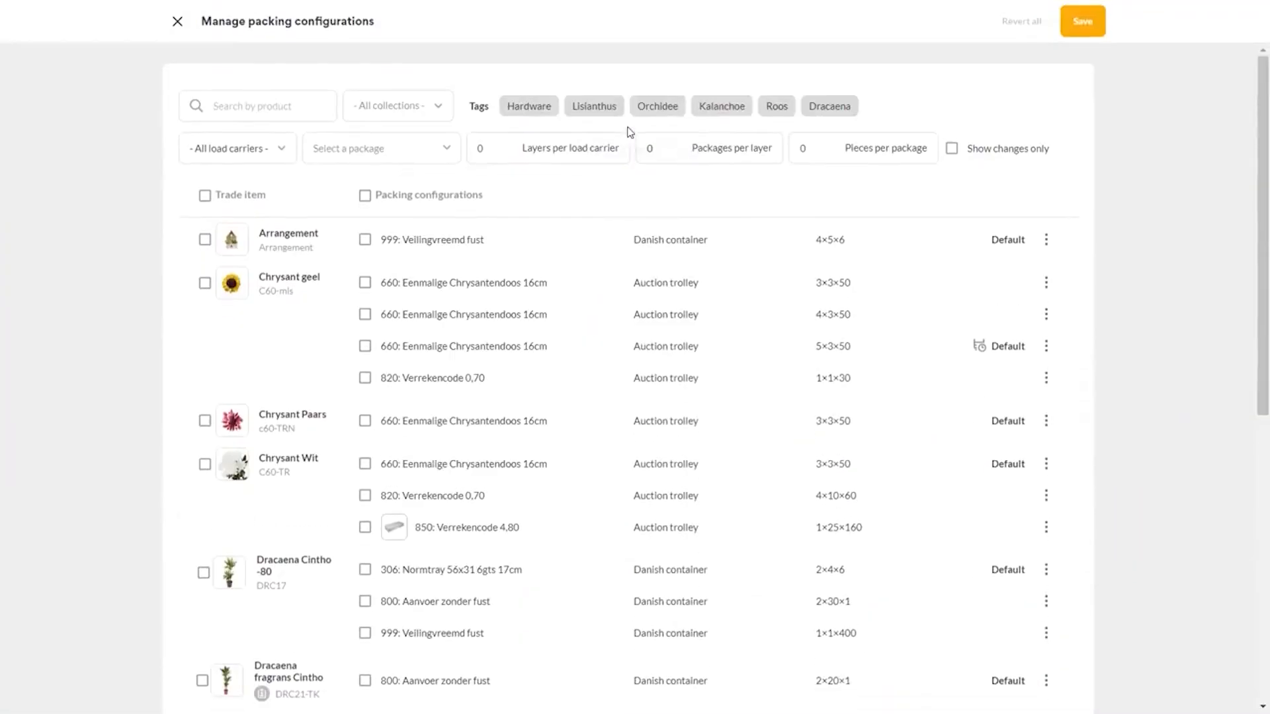
left_click(177, 21)
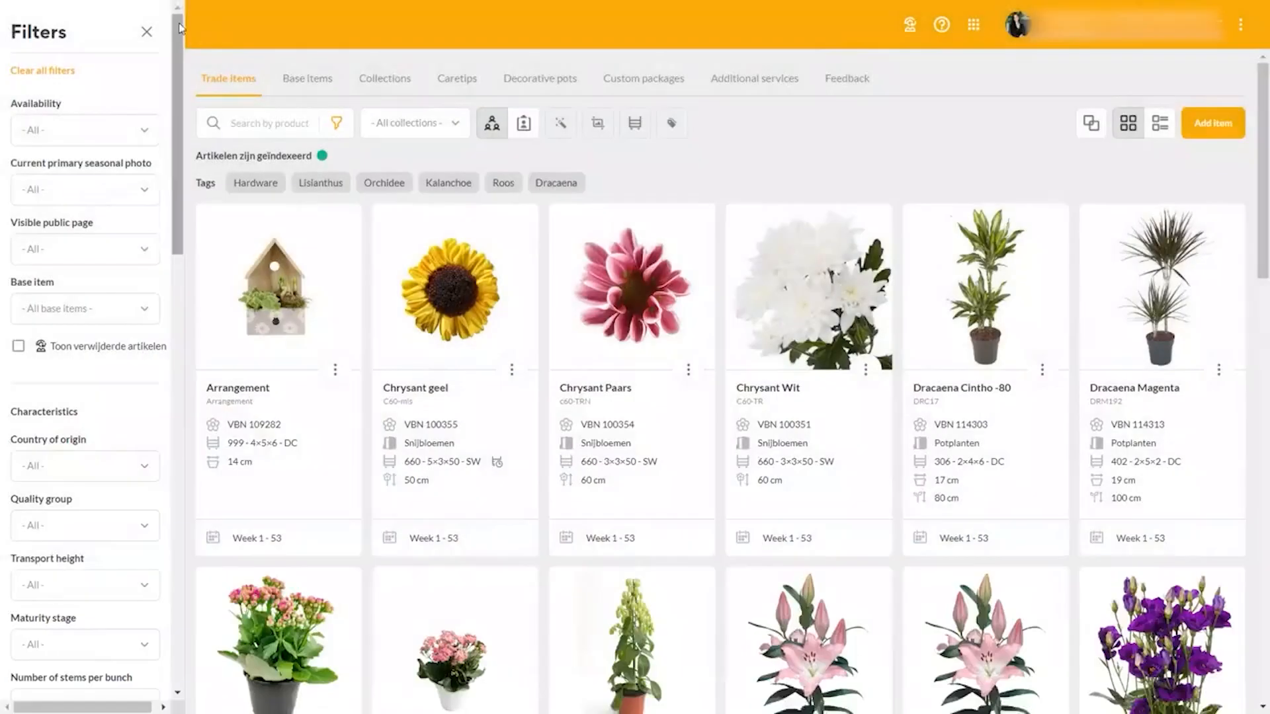
left_click(1159, 126)
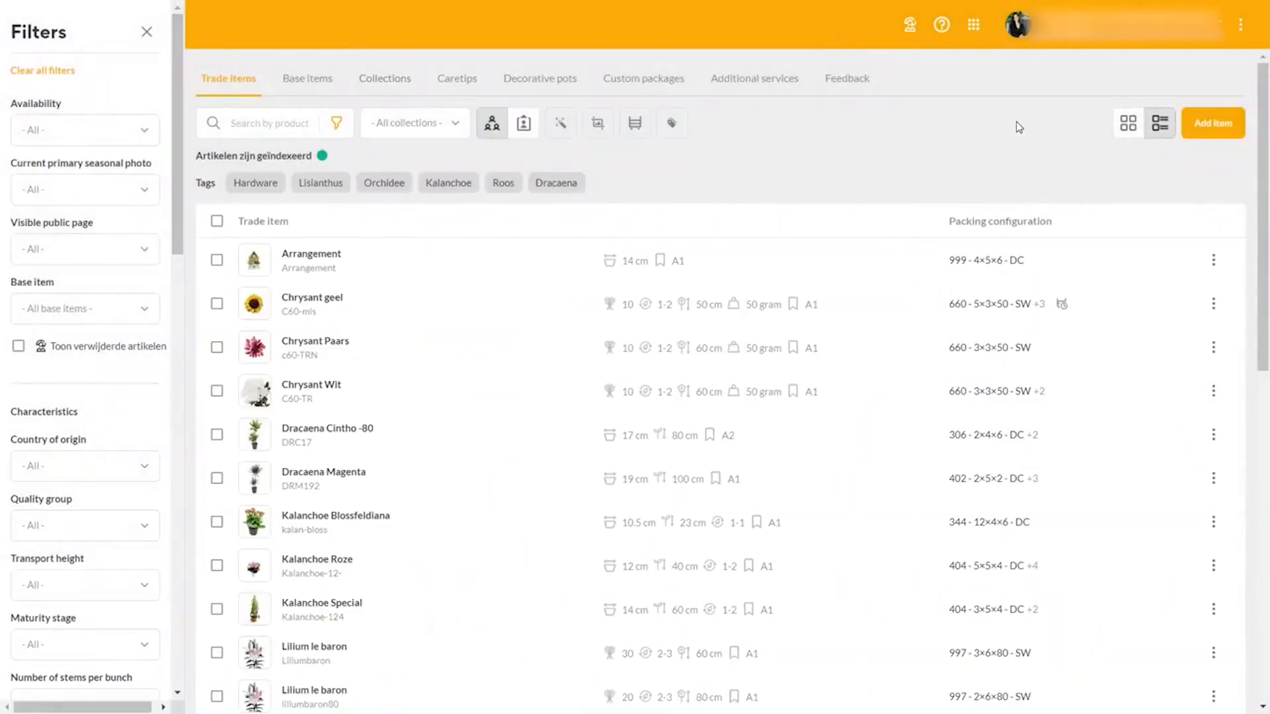
- View the help center articles for the catalog, close them and open the support chat
left_click(941, 26)
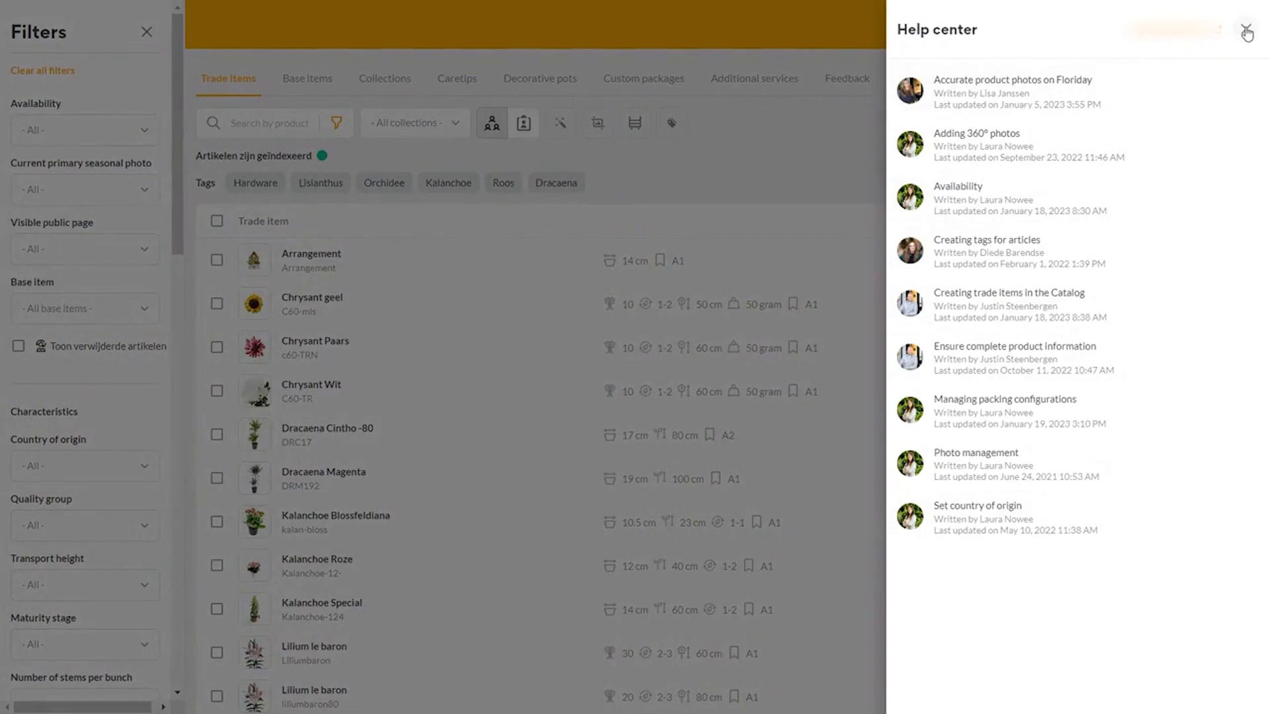
left_click(1246, 31)
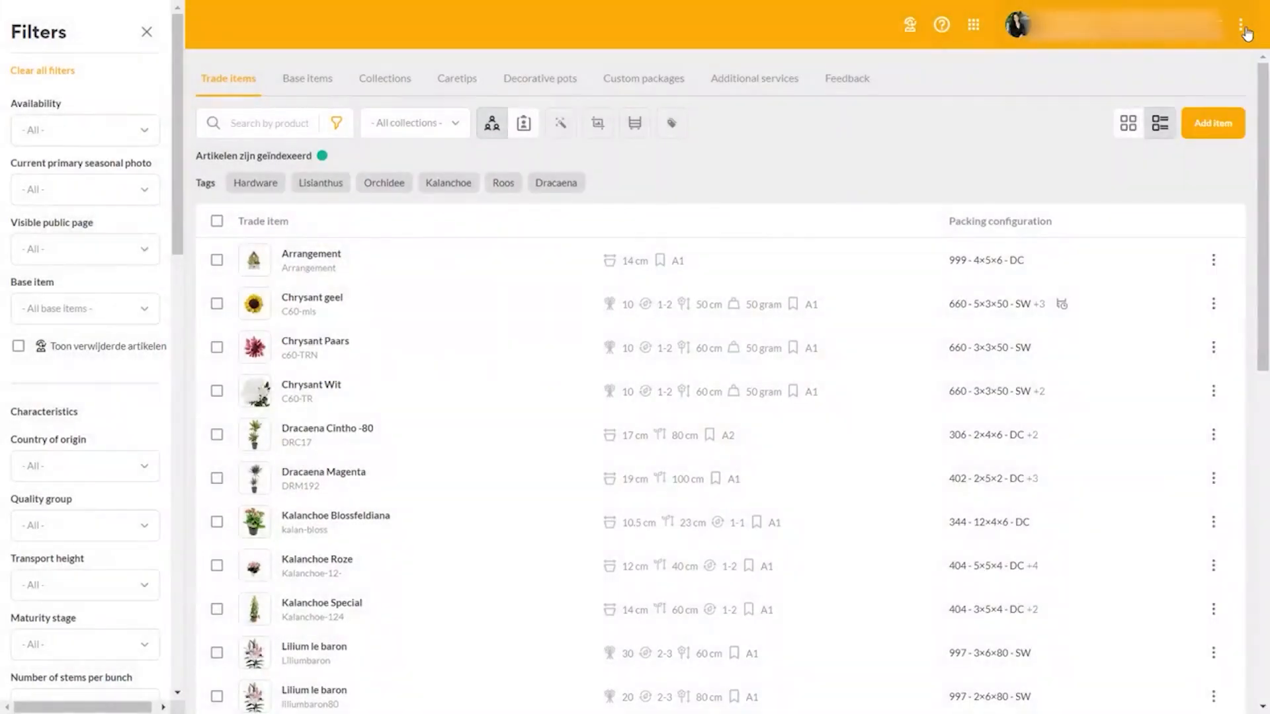
left_click(1242, 28)
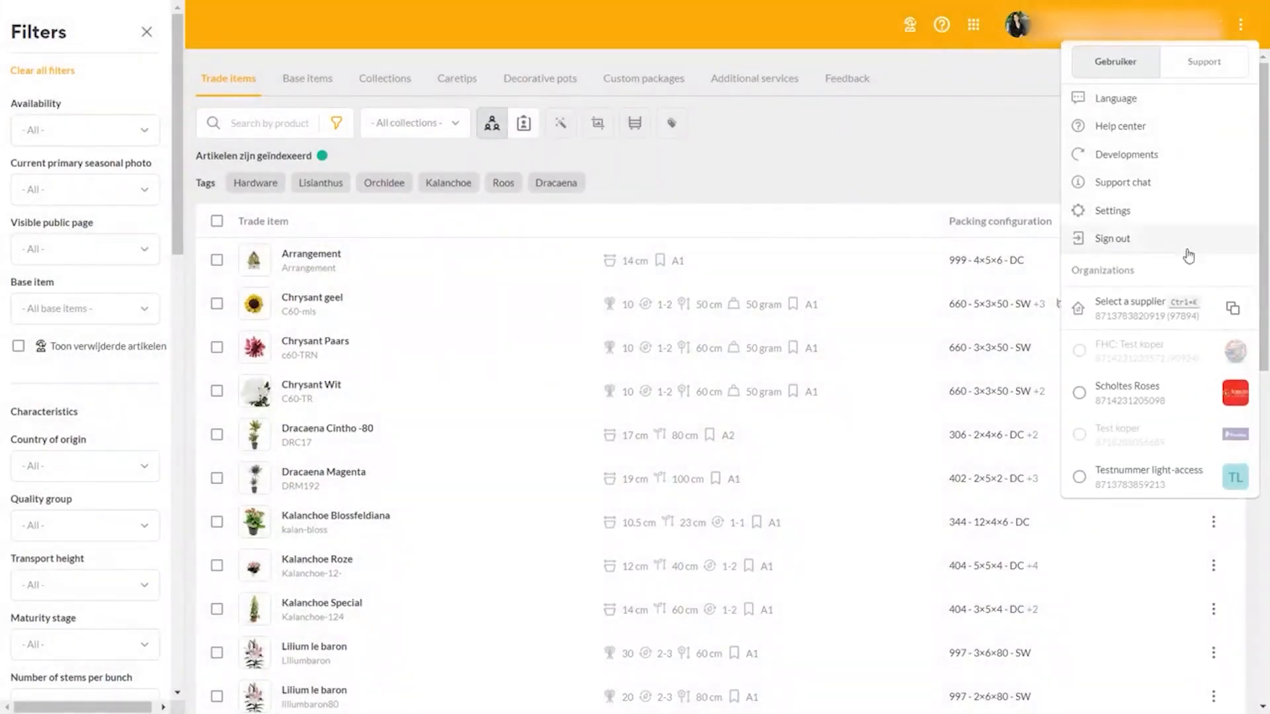
left_click(1155, 180)
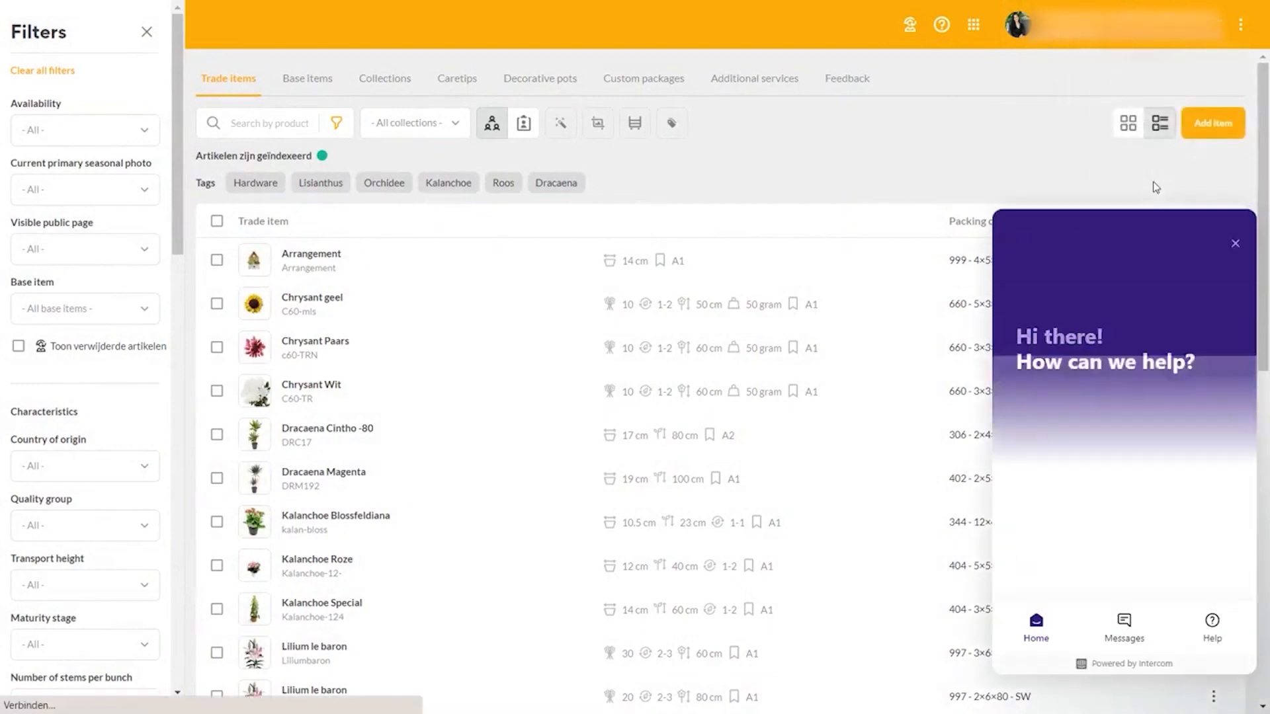